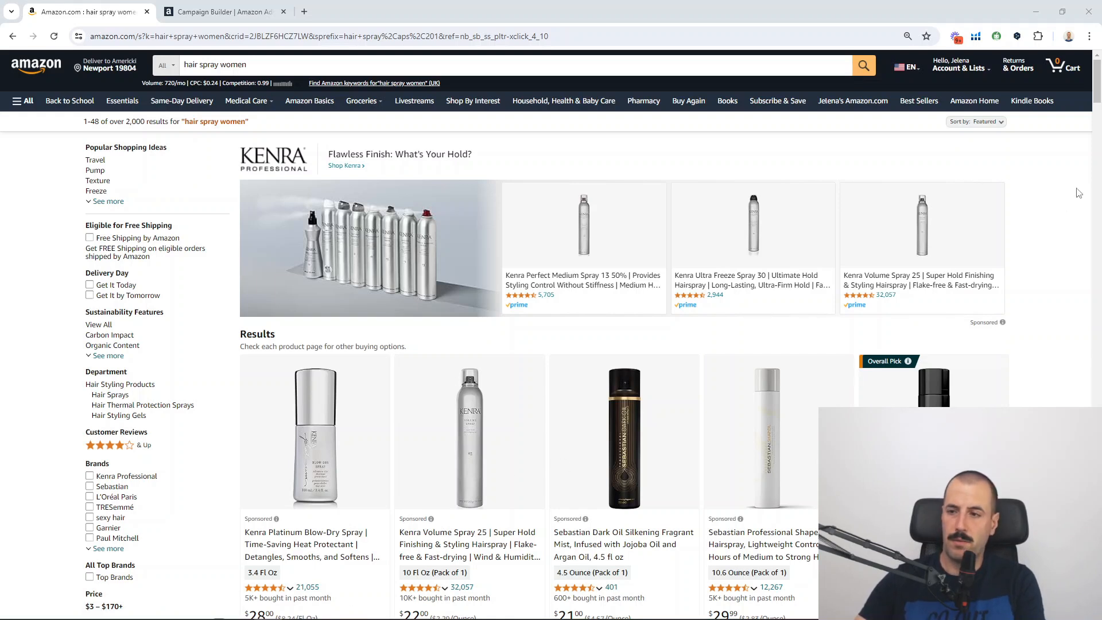
- Examine the "hair spray women" search results for sponsored brand banners, video ads and related-brand ad placements down the page
left_click_drag(1098, 94, 1097, 238)
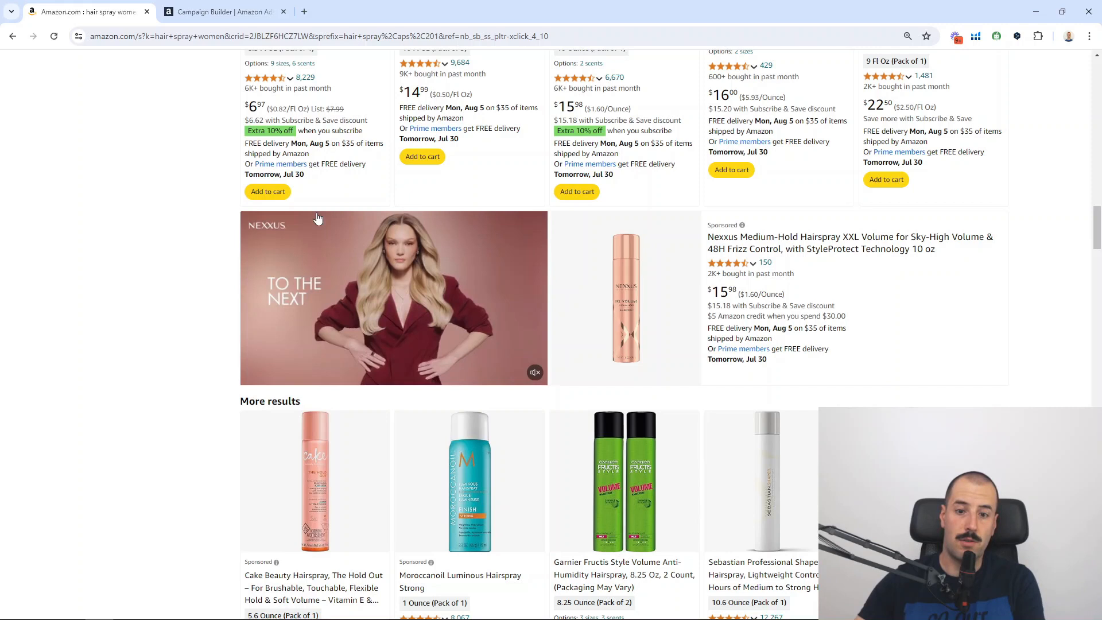
left_click_drag(1097, 230, 1098, 230)
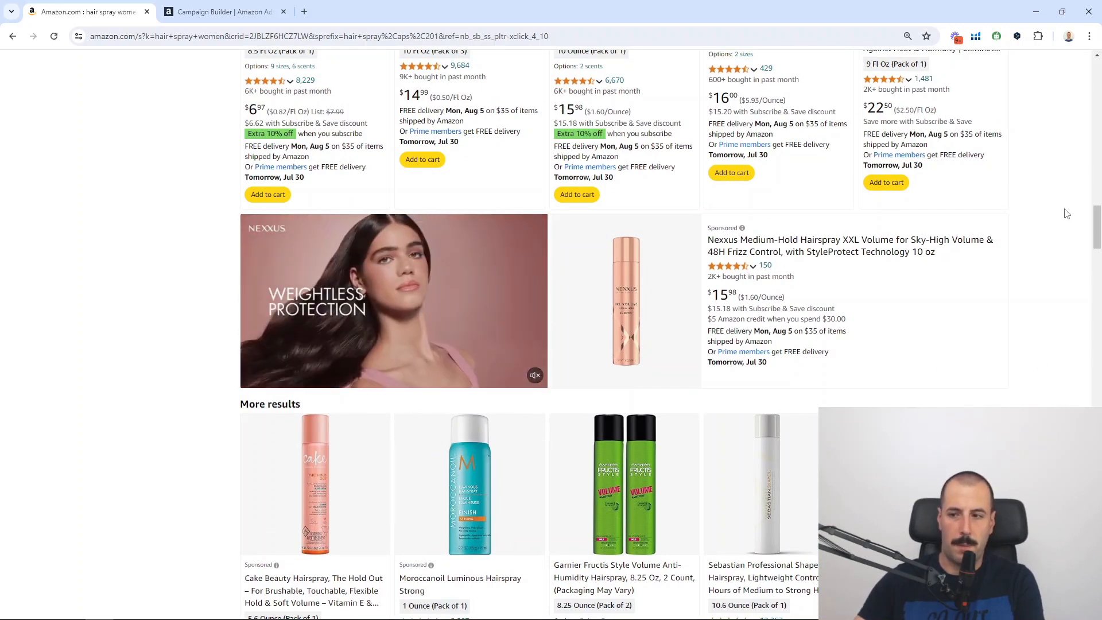
scroll(1062, 195, "down", 1)
scroll(1062, 192, "down", 15)
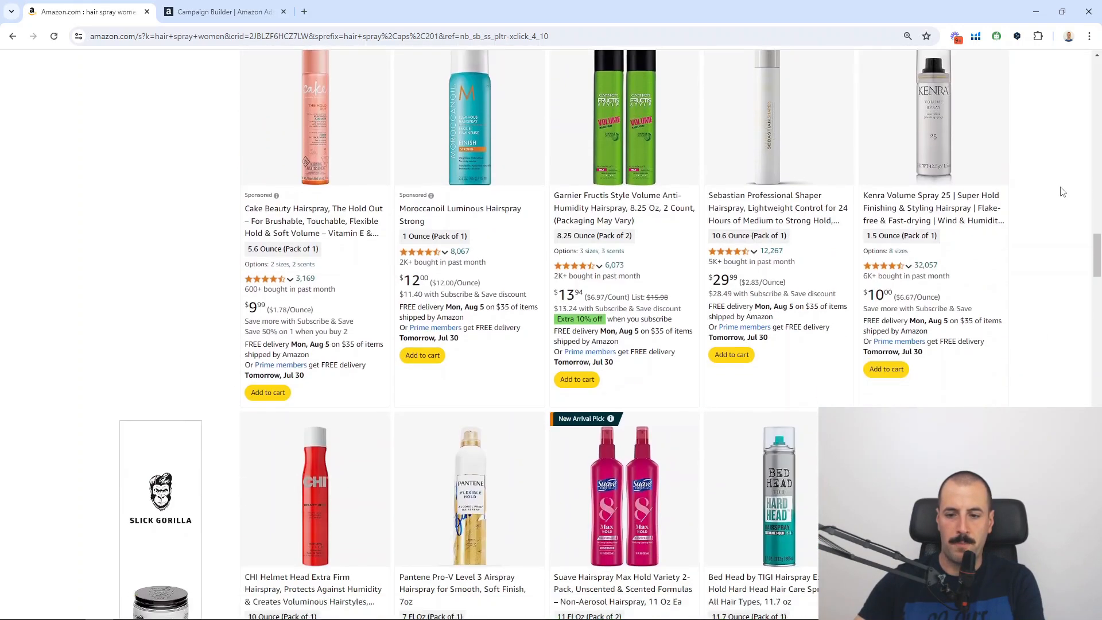
scroll(1062, 193, "down", 20)
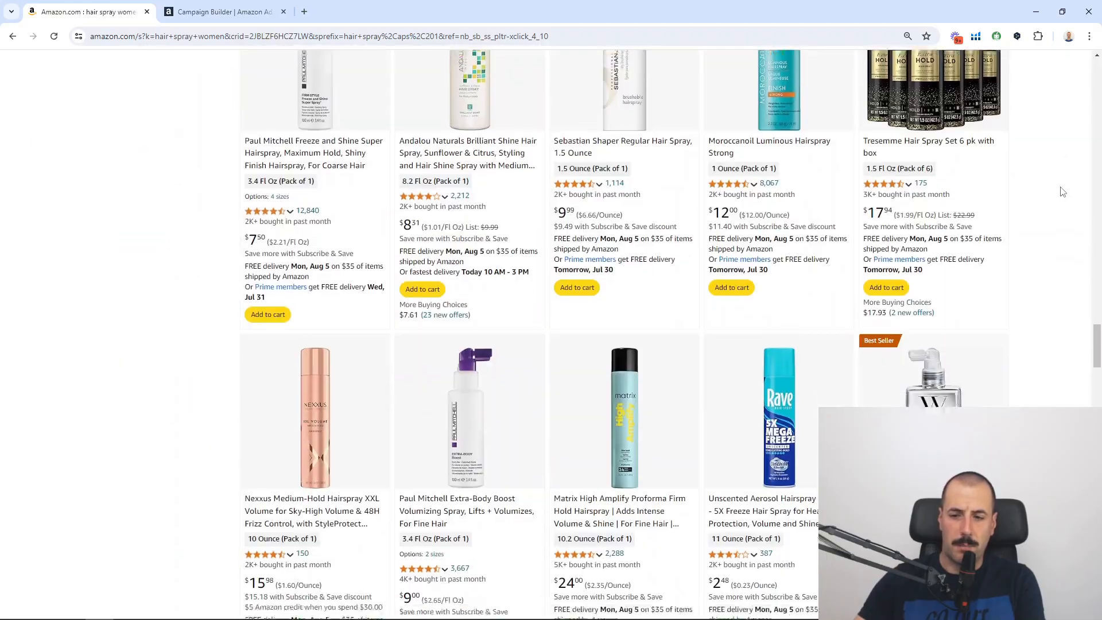
scroll(1062, 193, "down", 20)
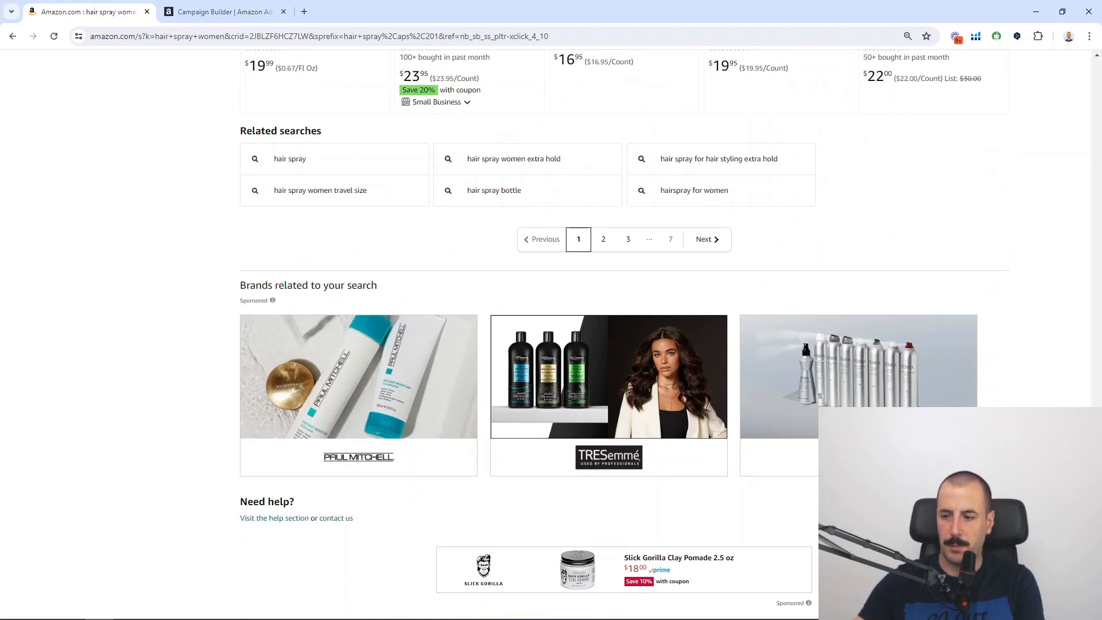
scroll(505, 333, "down", 1)
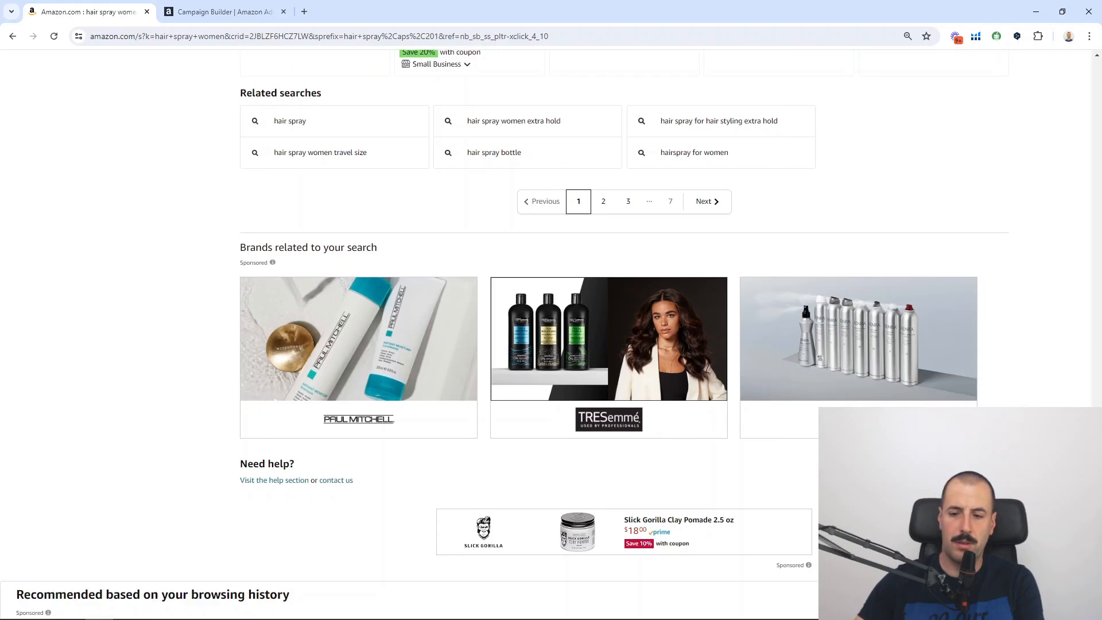
scroll(1097, 161, "up", 20)
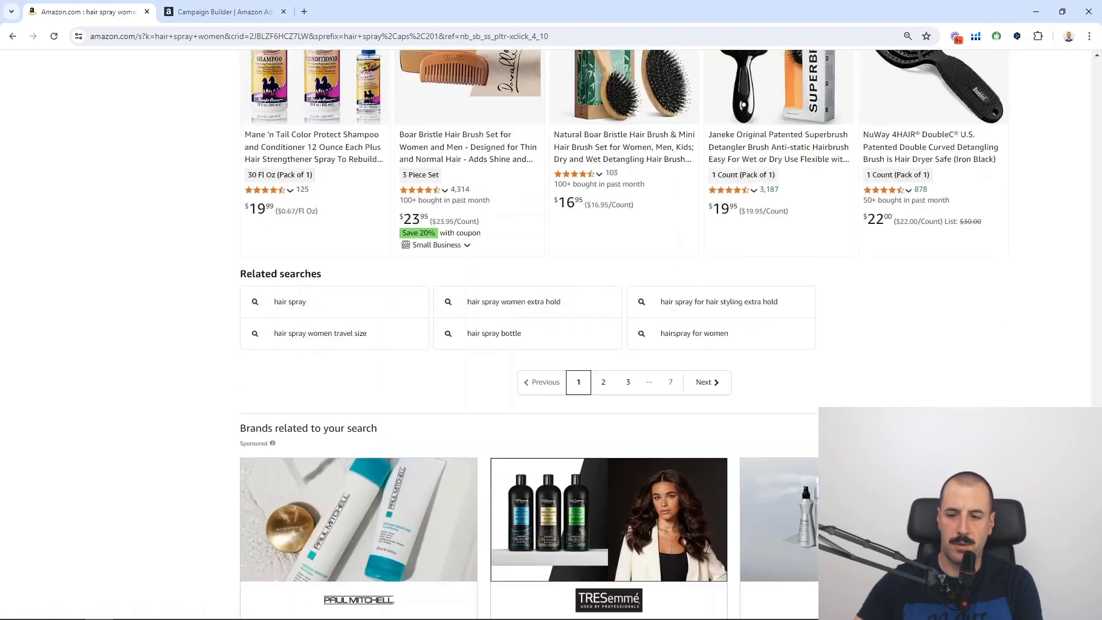
scroll(1097, 161, "up", 10)
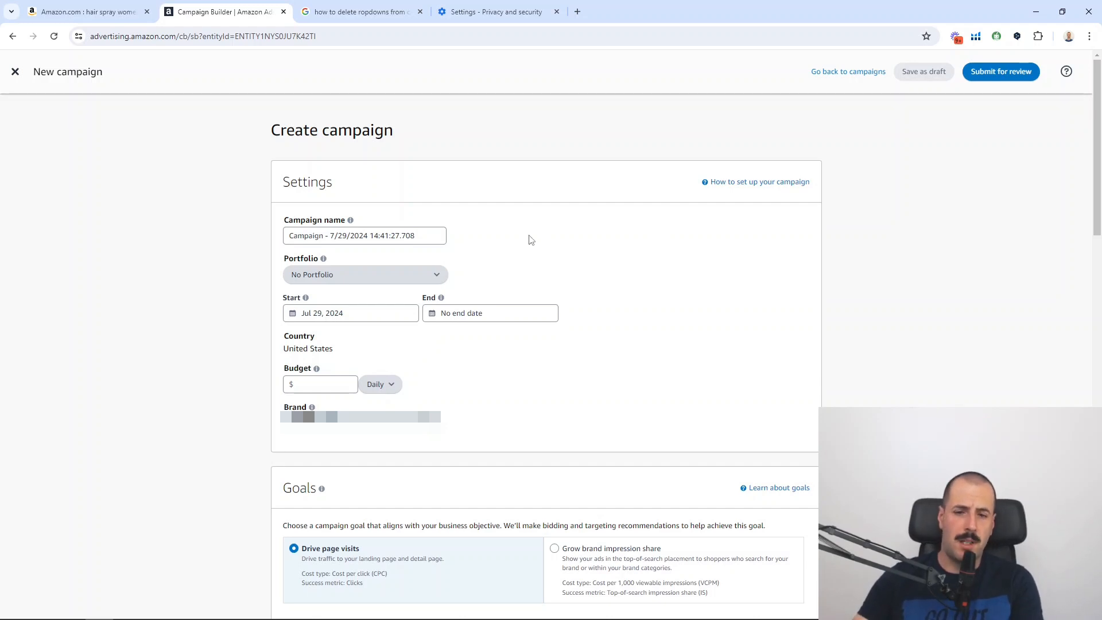
- In the campaign builder, replace the default campaign name with "SBV-EX - Branded"
left_click(434, 236)
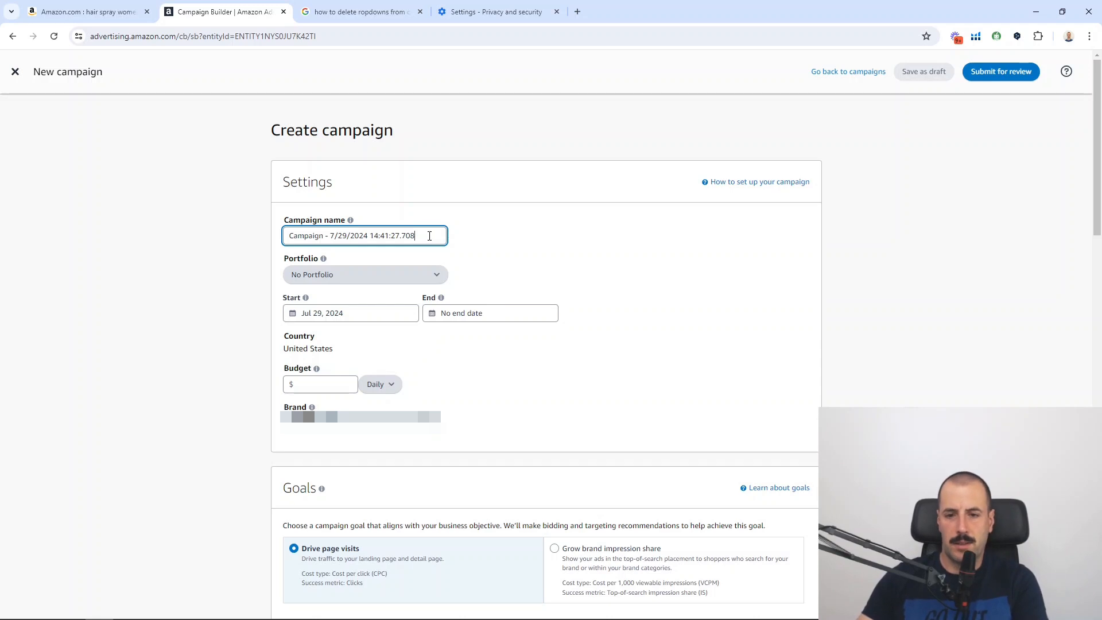
left_click_drag(432, 236, 273, 238)
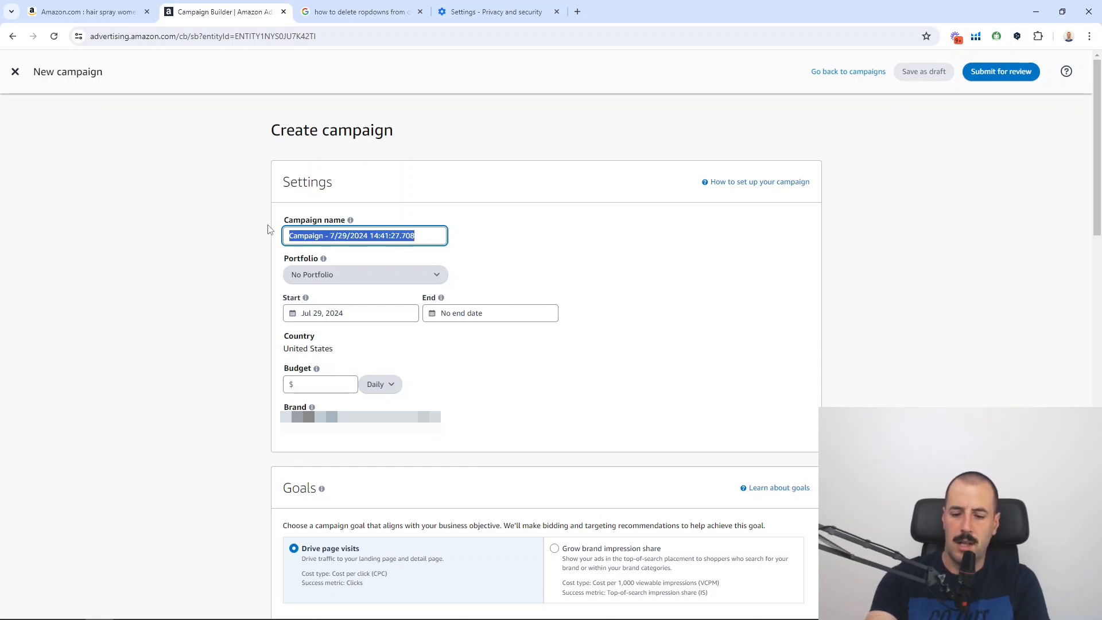
type("SBV")
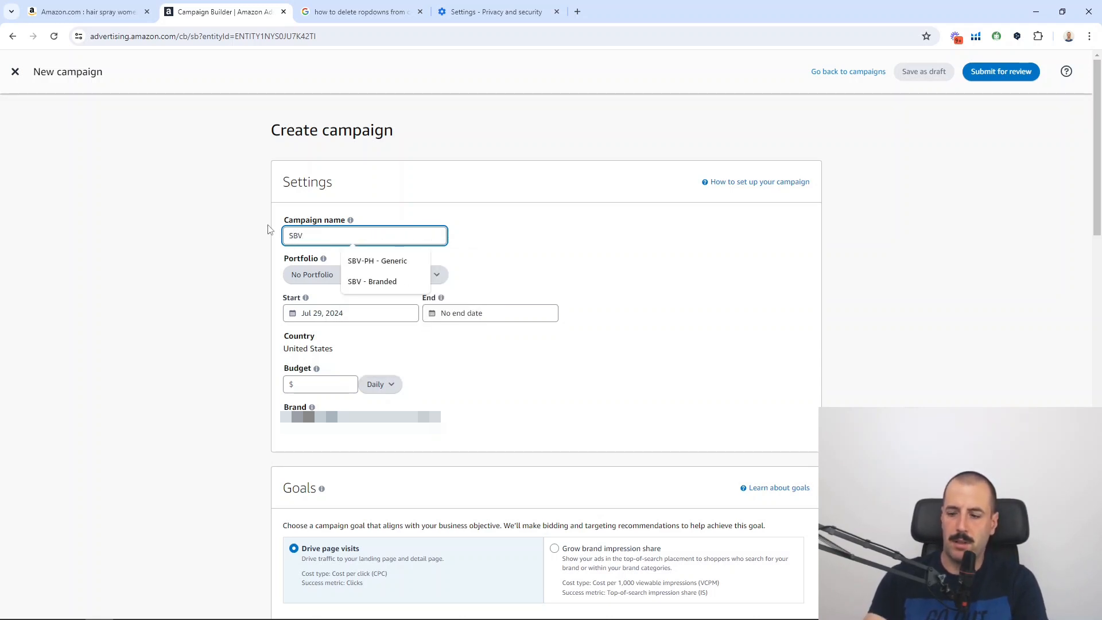
type("-")
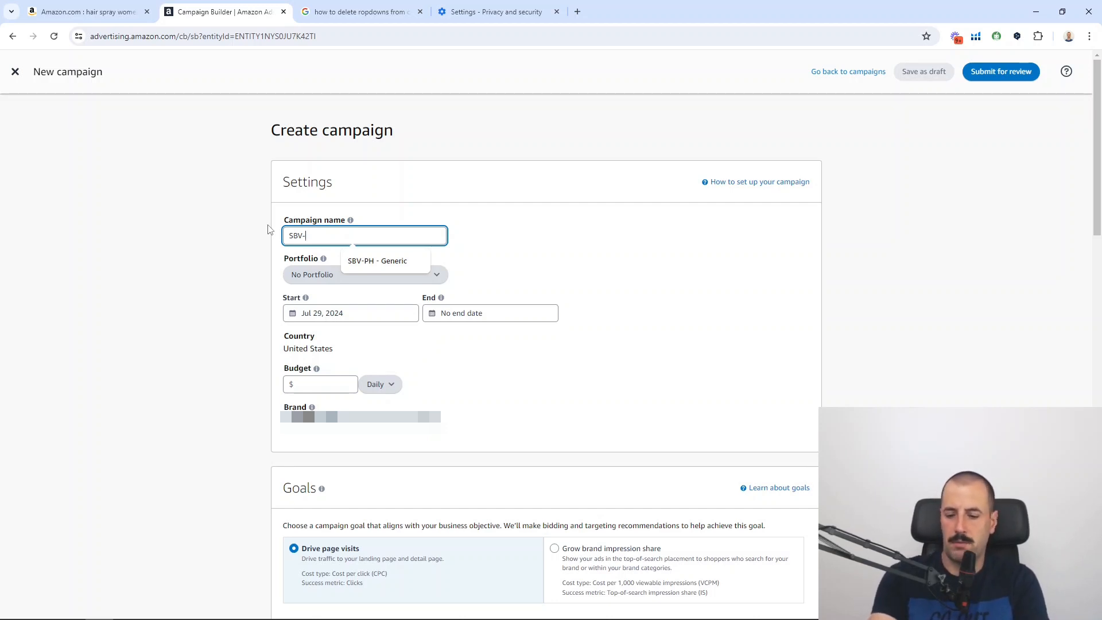
type("EX")
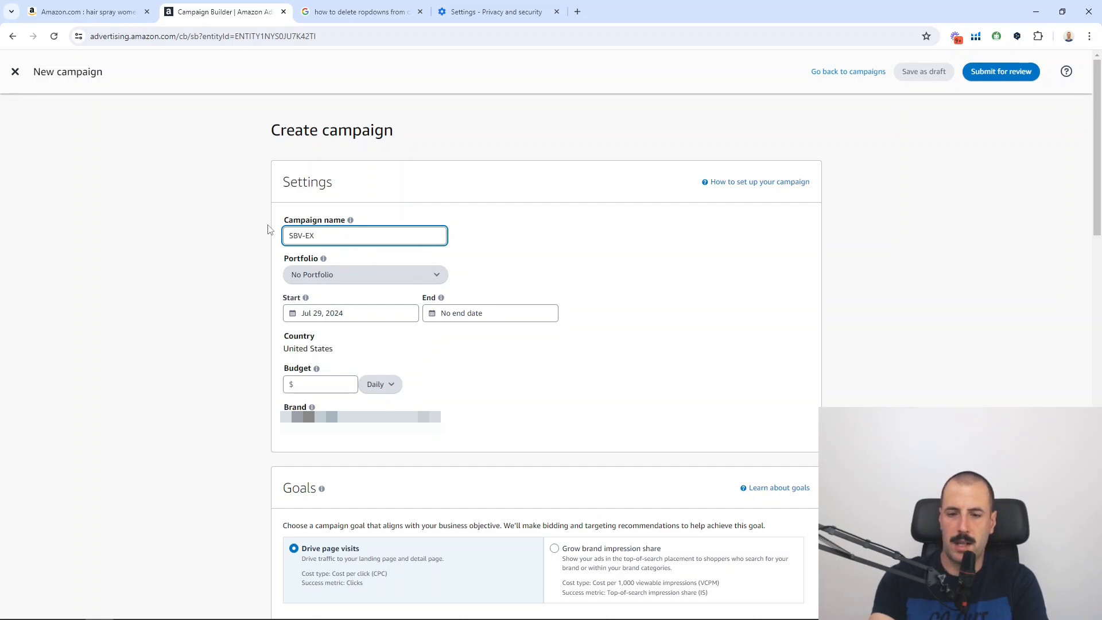
type(" - Brane")
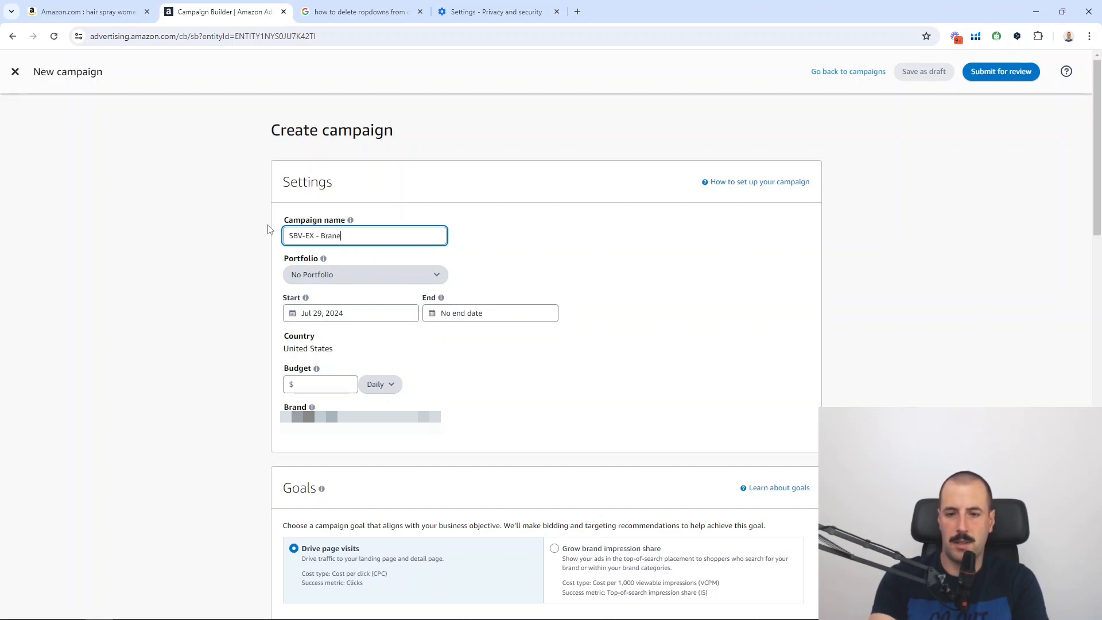
key("BackSpace")
type("ded")
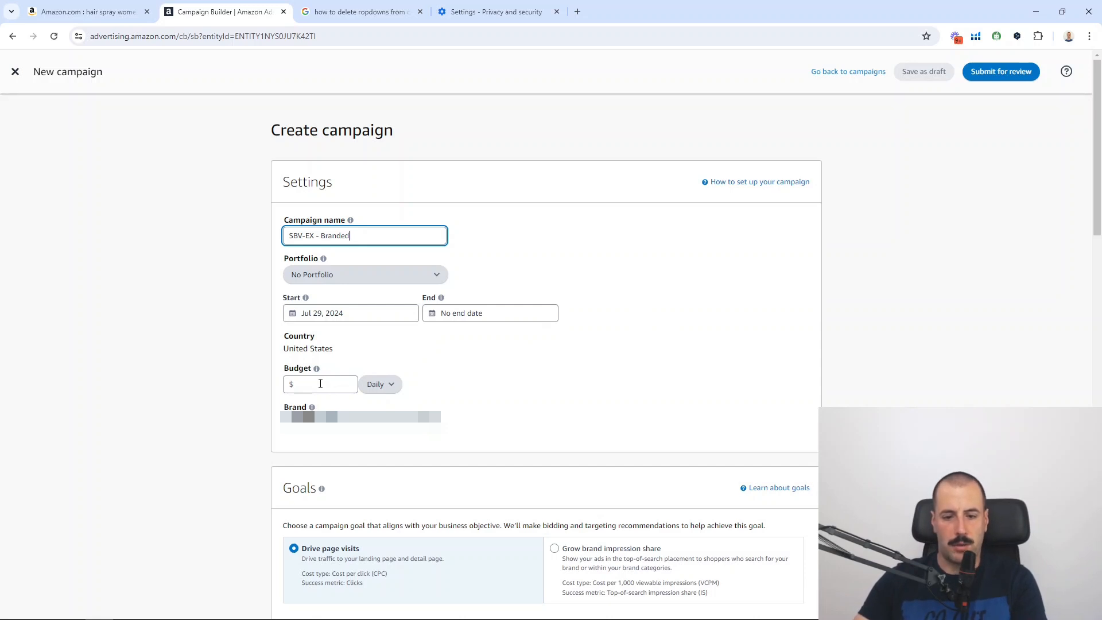
- Turn off automated bidding and switch the custom bid adjustment to "Increase by" for placements other than top of search
mouse_move(322, 489)
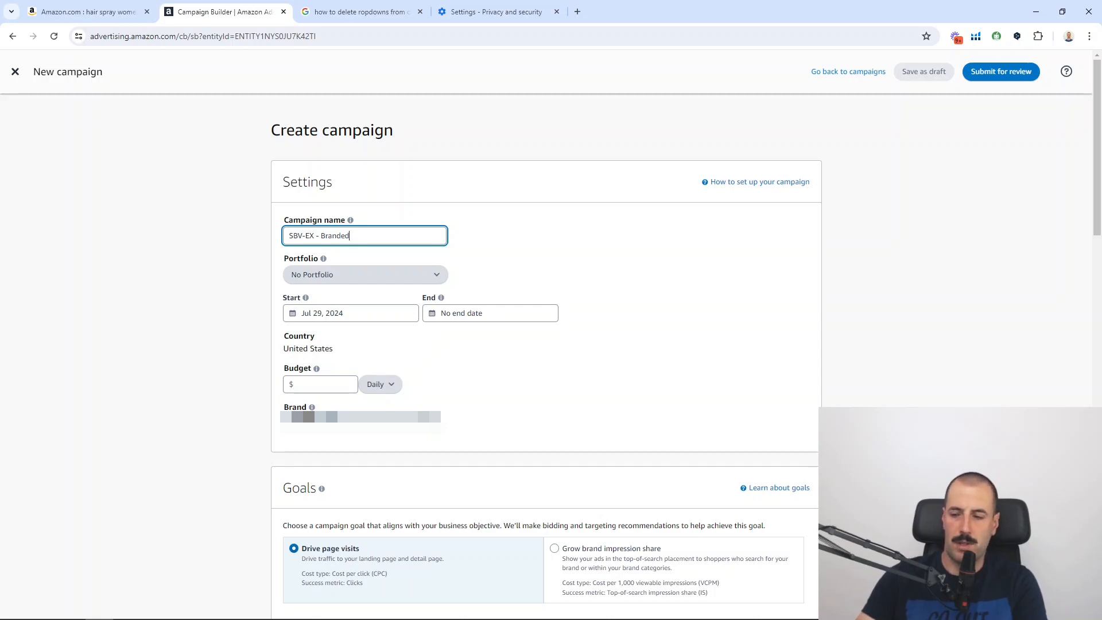
scroll(516, 271, "down", 9)
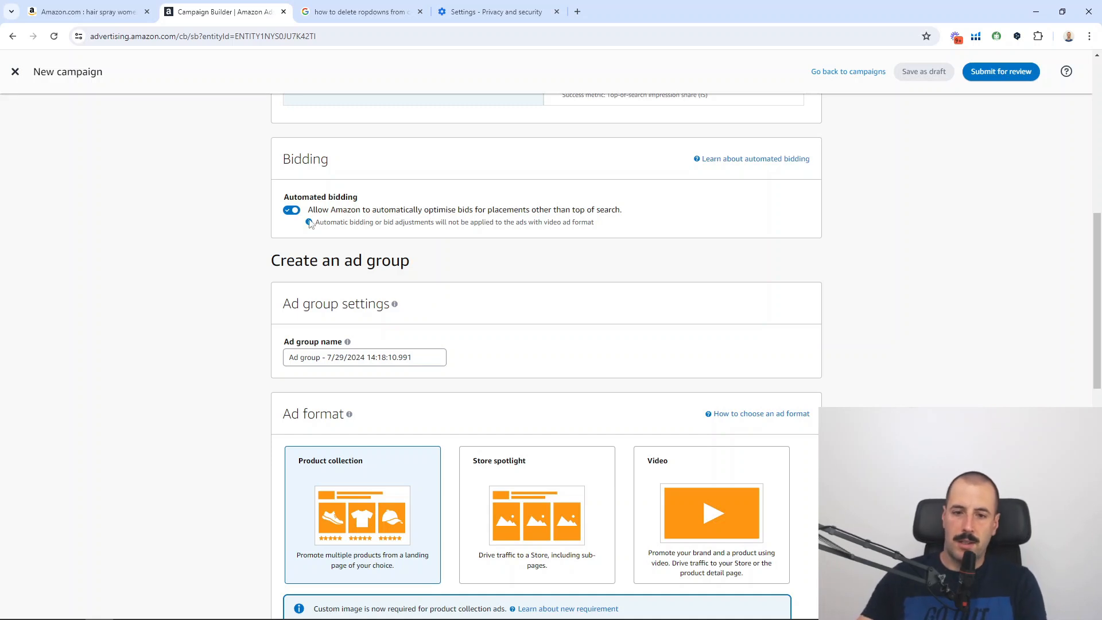
left_click(291, 211)
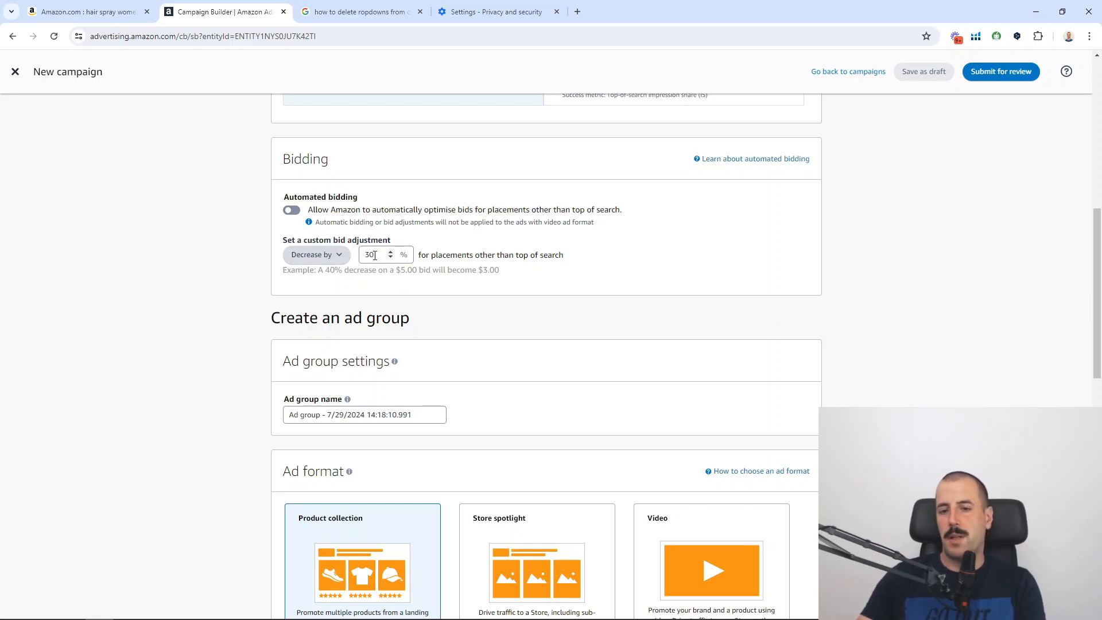
left_click(337, 254)
left_click(321, 278)
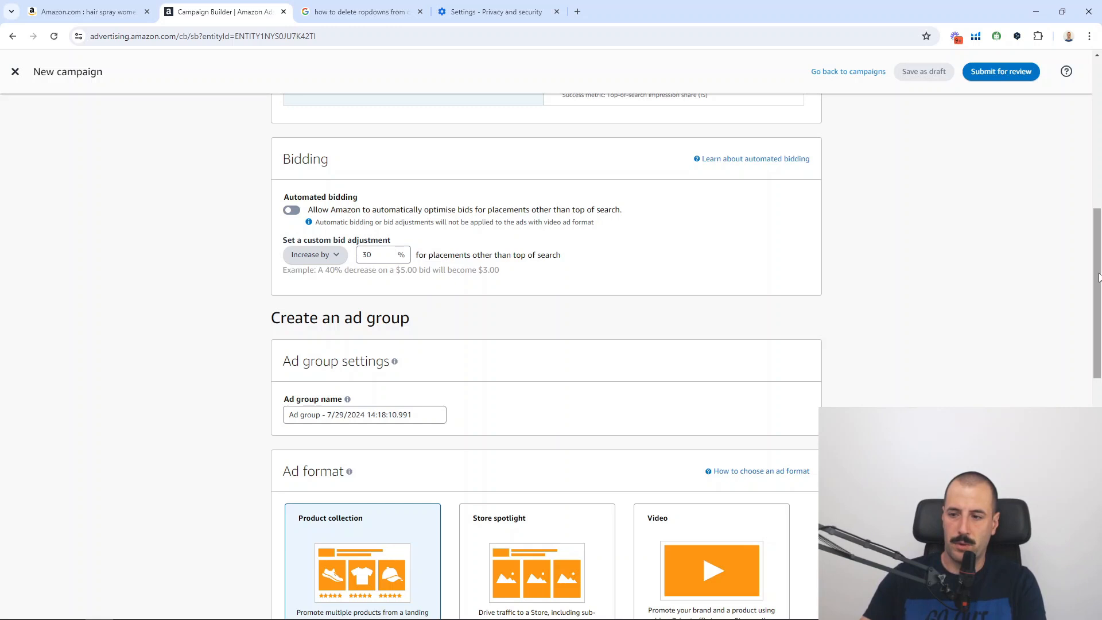
- View the sponsored brand banner in the hair spray results, return to the campaign builder and close the two unrelated browser tabs
left_click_drag(1098, 277, 1100, 326)
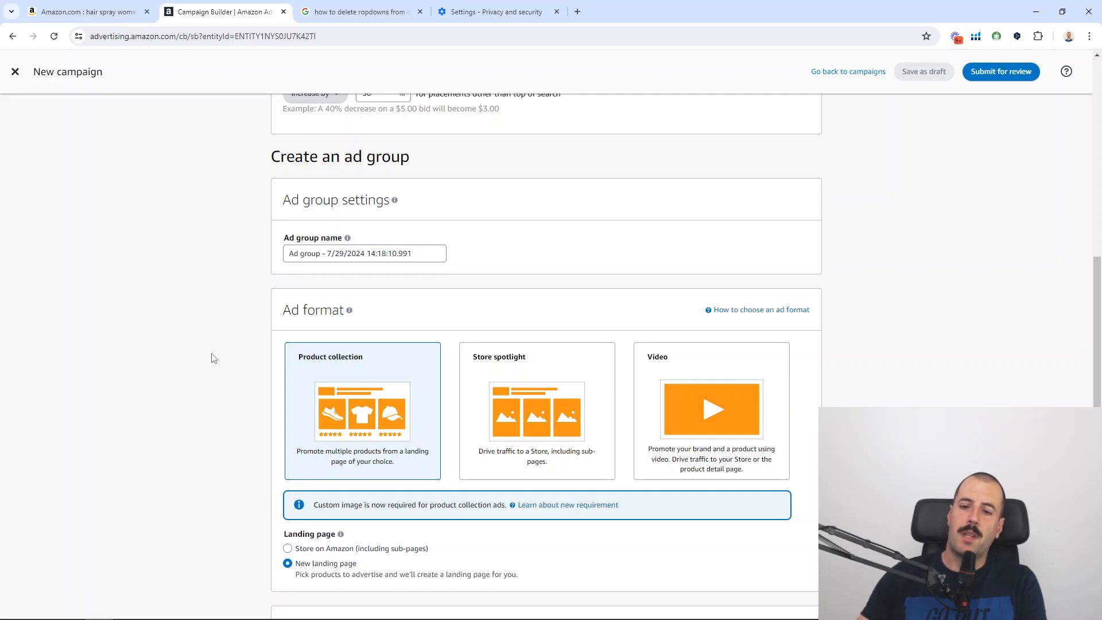
left_click(100, 12)
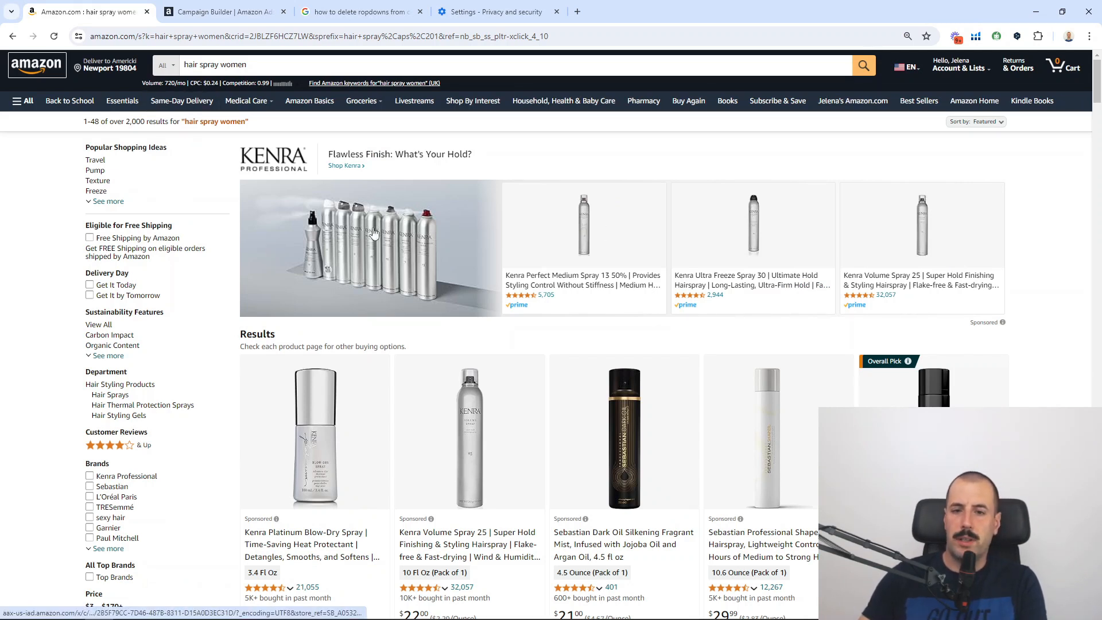
left_click(216, 17)
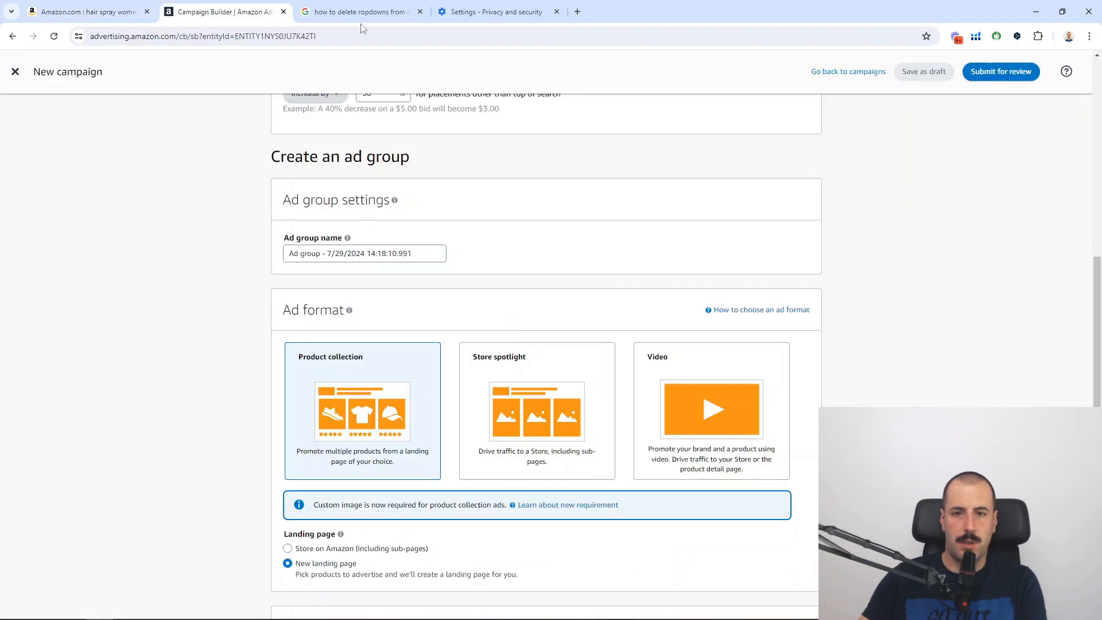
middle_click(357, 11)
middle_click(356, 11)
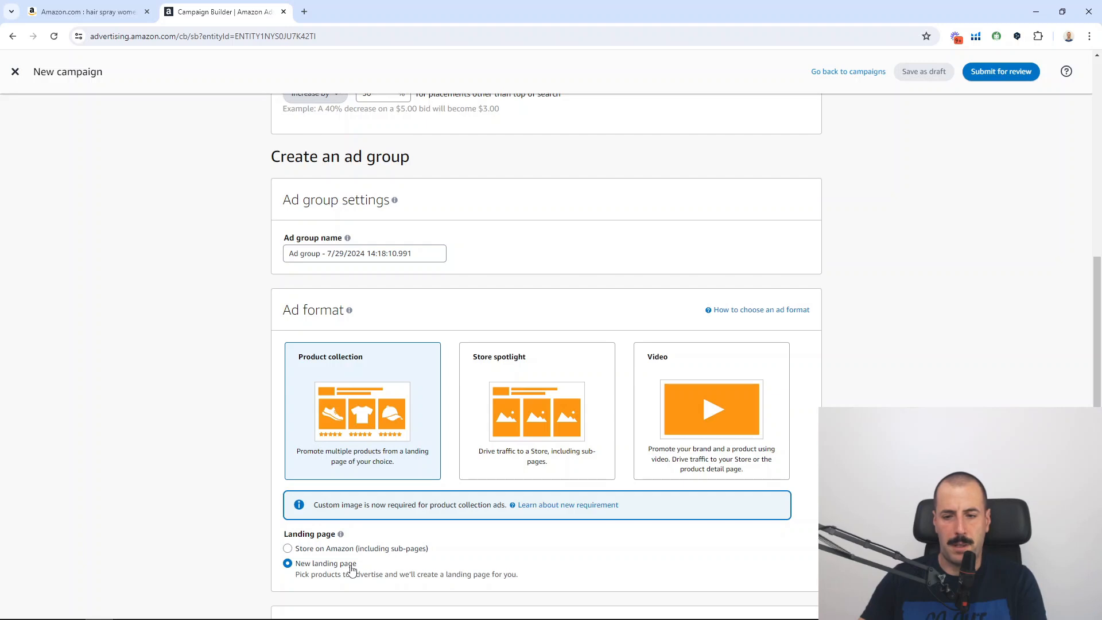
- Preview the Store spotlight ad format and search Amazon in a new tab for "under armour shoes" to examine its store ad
left_click(518, 403)
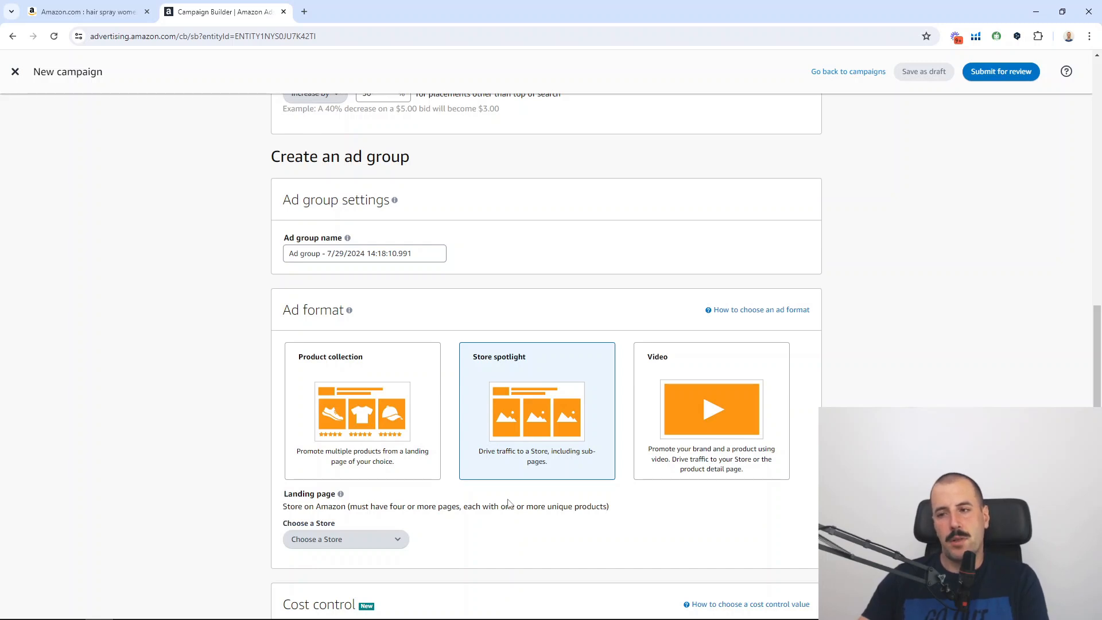
left_click(304, 11)
left_click(101, 57)
left_click(137, 79)
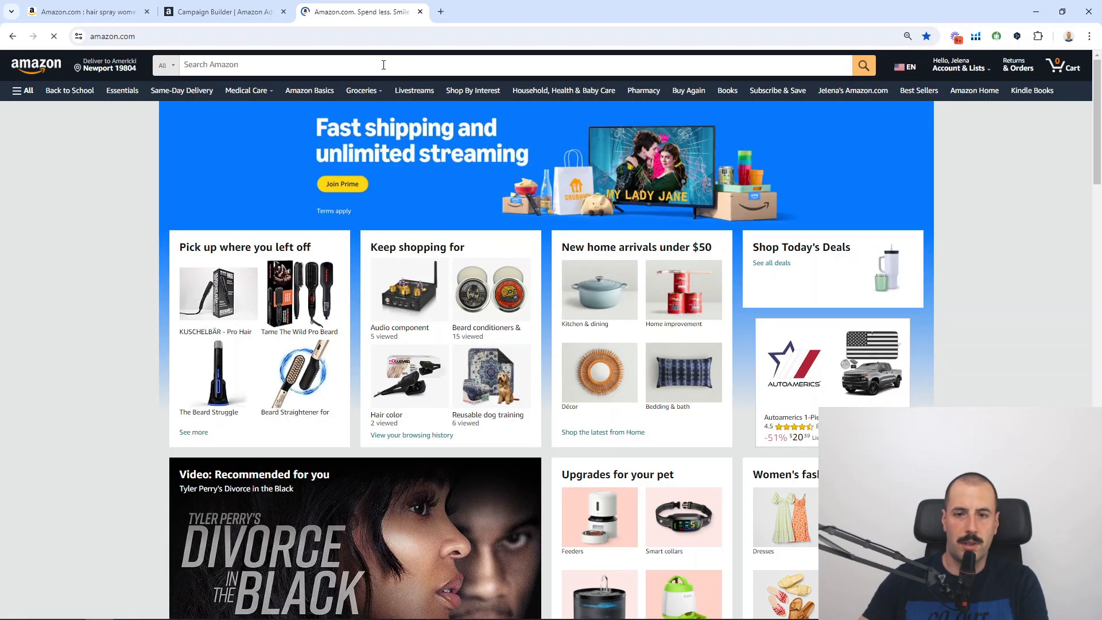
left_click(378, 68)
type("under")
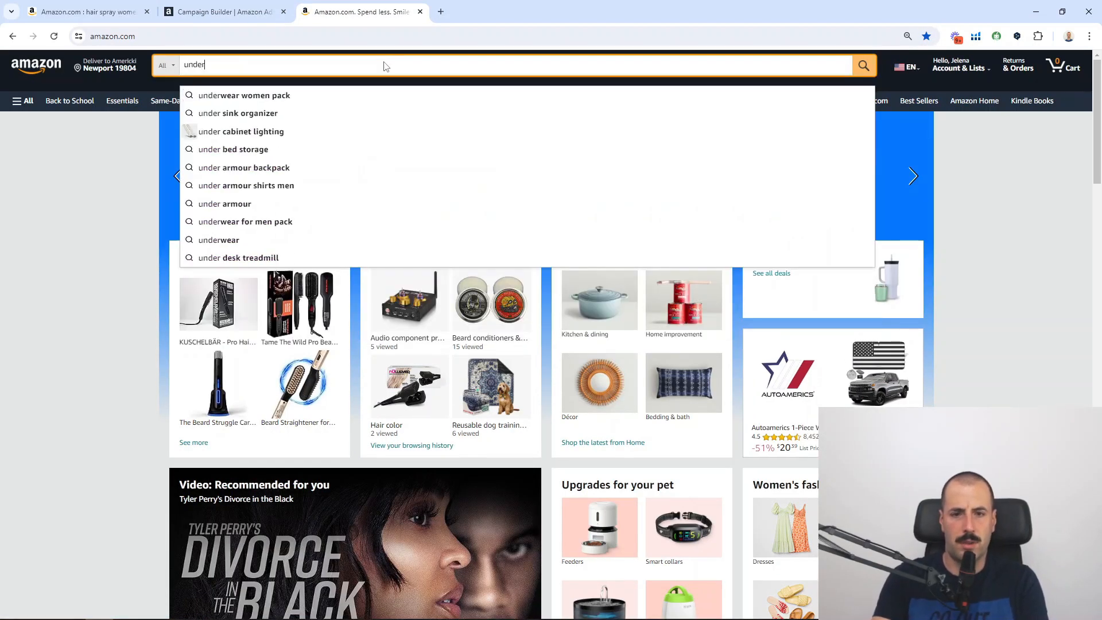
type(" armour")
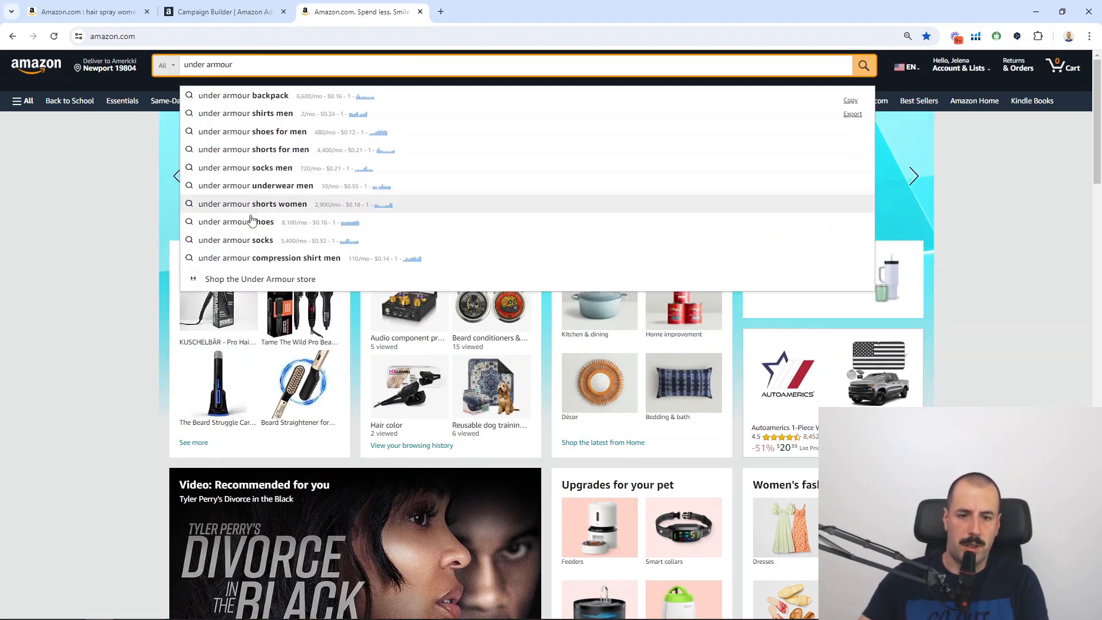
left_click(257, 223)
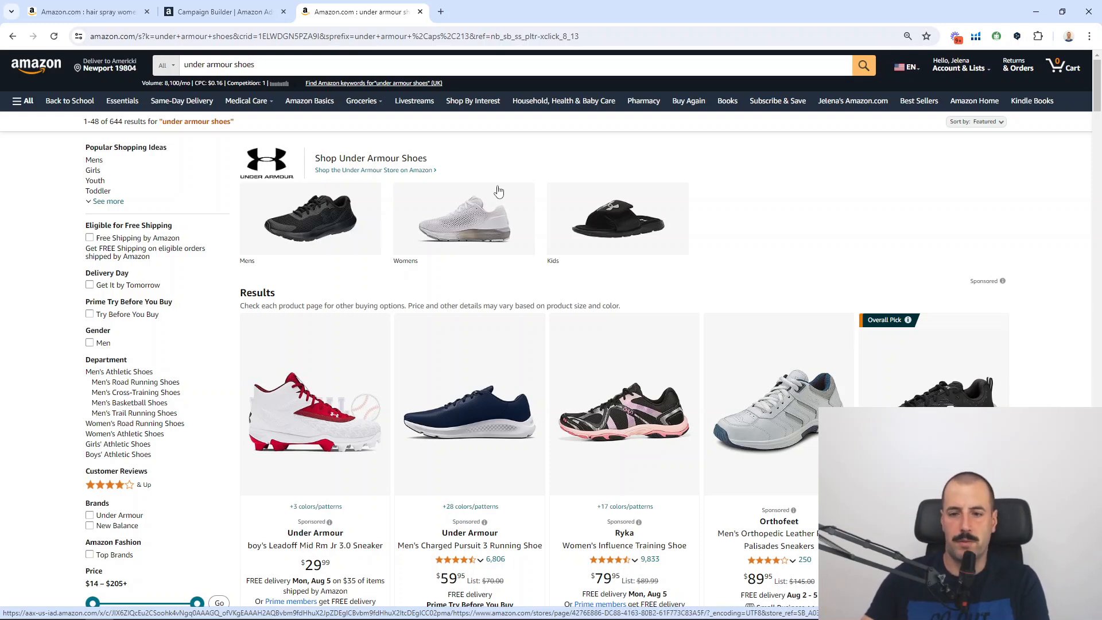
scroll(495, 210, "down", 9)
scroll(494, 210, "up", 9)
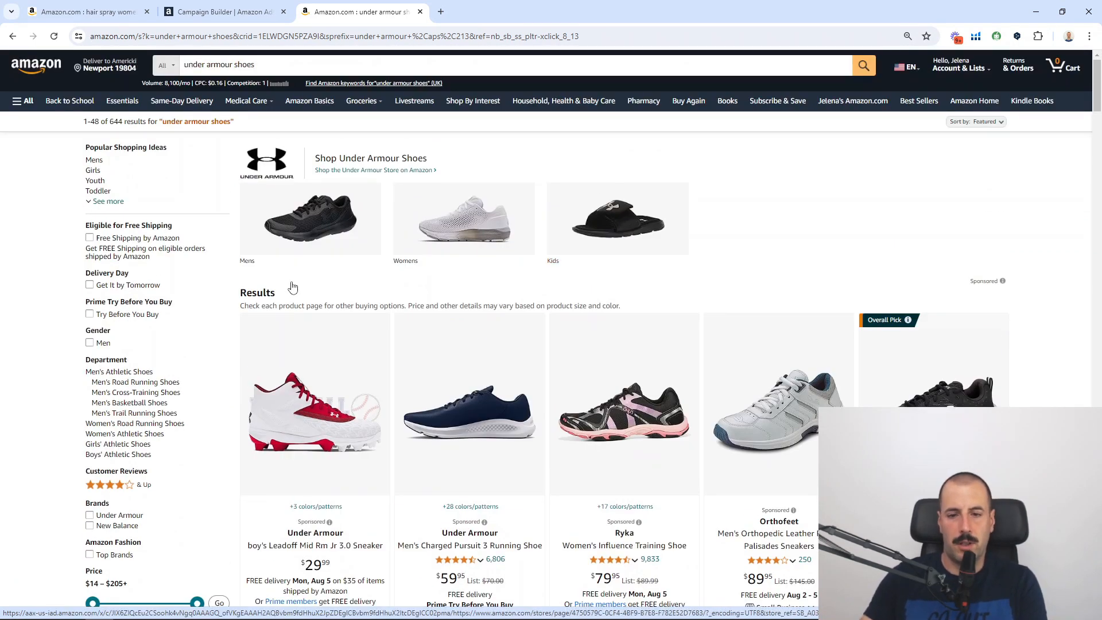
- Return to the campaign builder, preview the Video ad format and set the ad format to Product collection
left_click(229, 13)
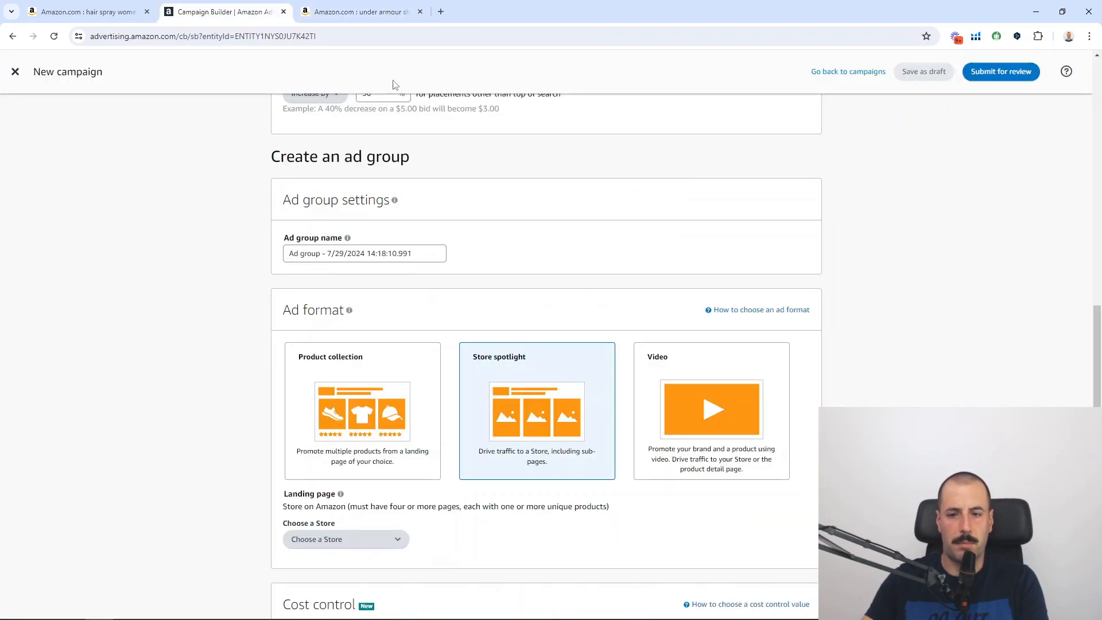
left_click(716, 387)
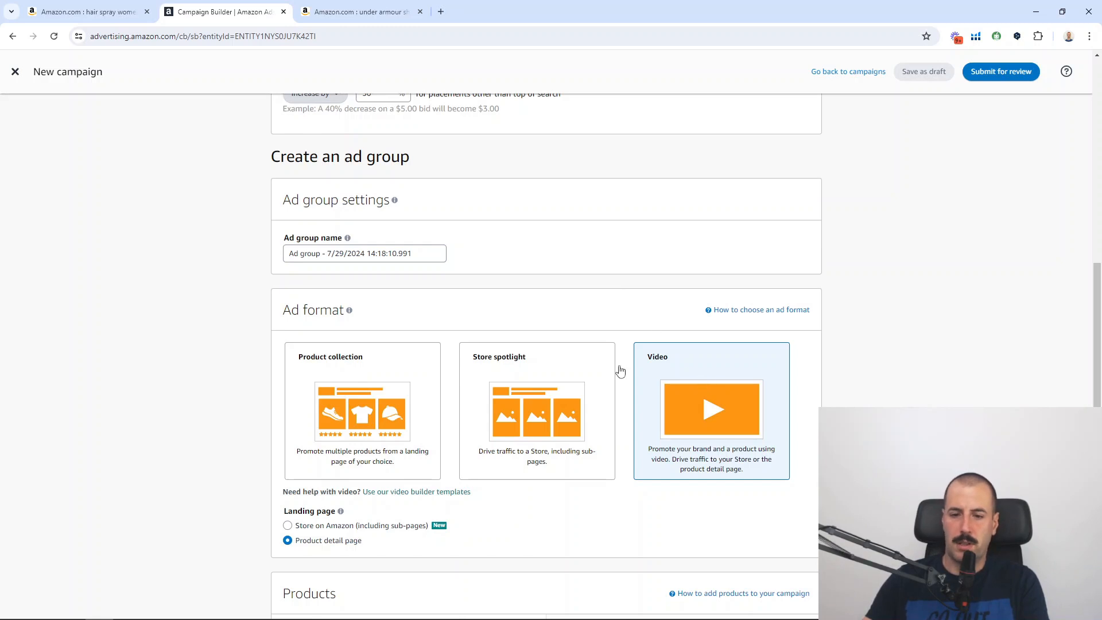
left_click(305, 390)
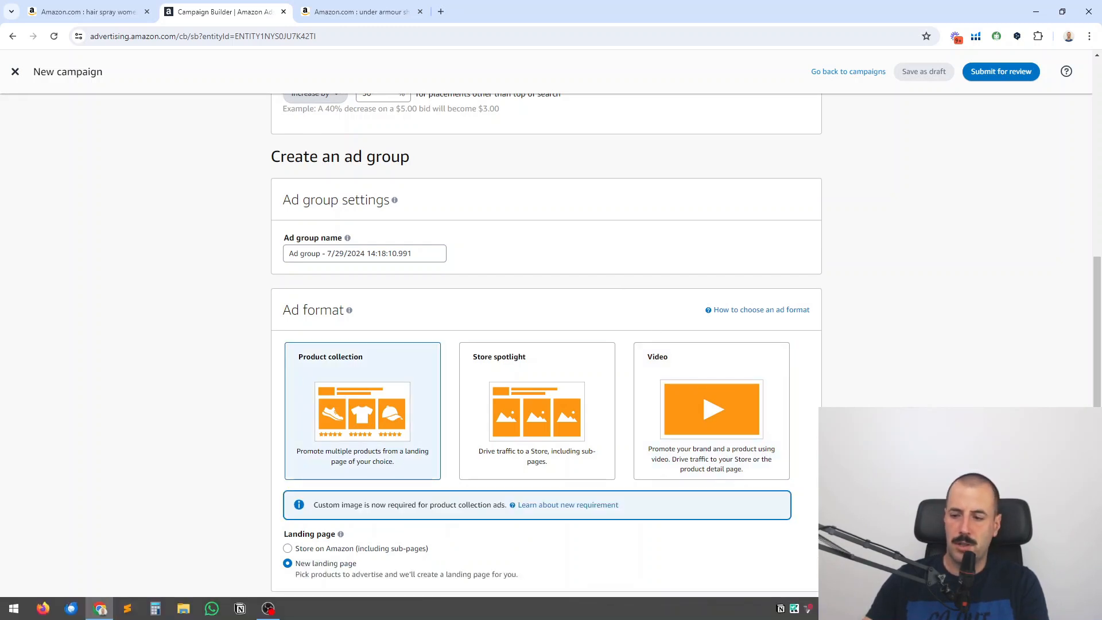
- Add the first three listed products to the campaign's new landing page
scroll(824, 292, "down", 8)
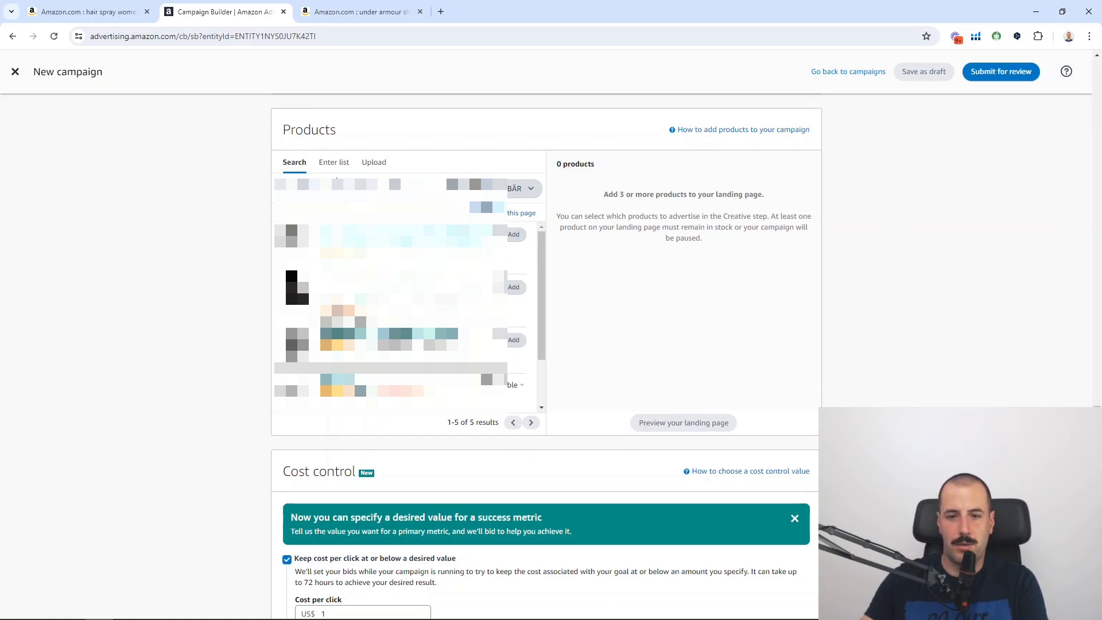
left_click(514, 234)
left_click(513, 286)
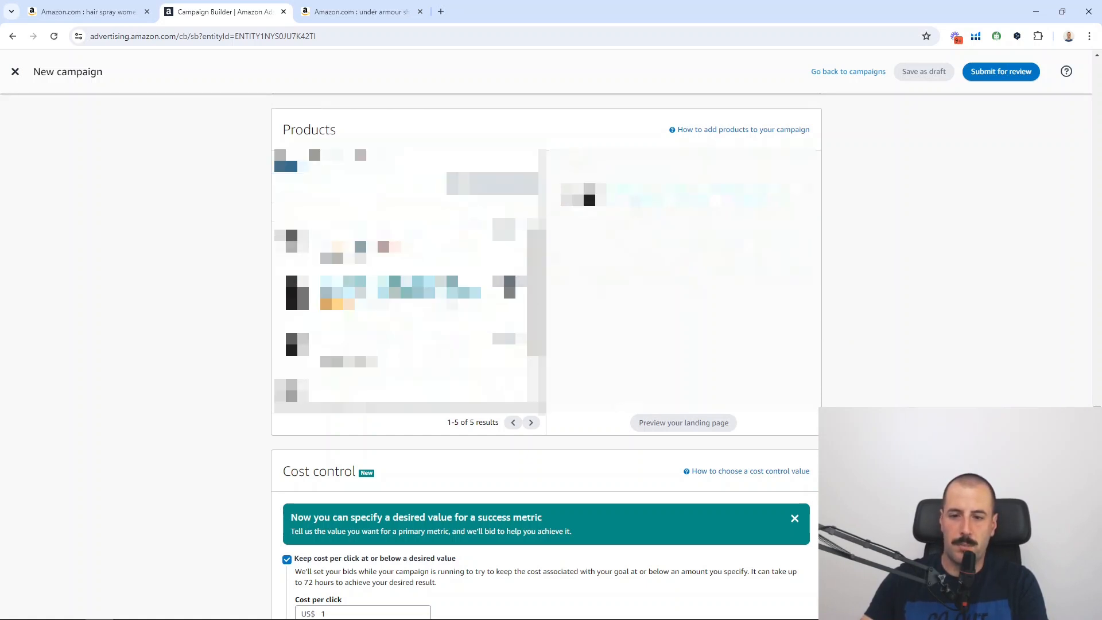
left_click(505, 344)
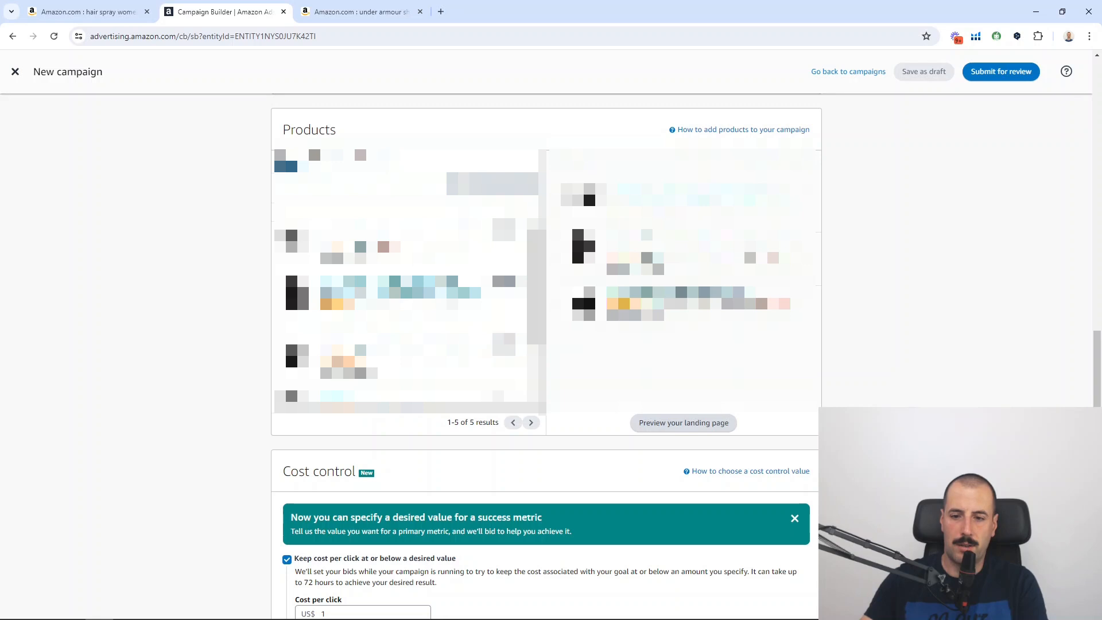
- Add a fourth product to the new landing page and turn off keeping cost per click at or below a desired value
left_click_drag(534, 331, 534, 377)
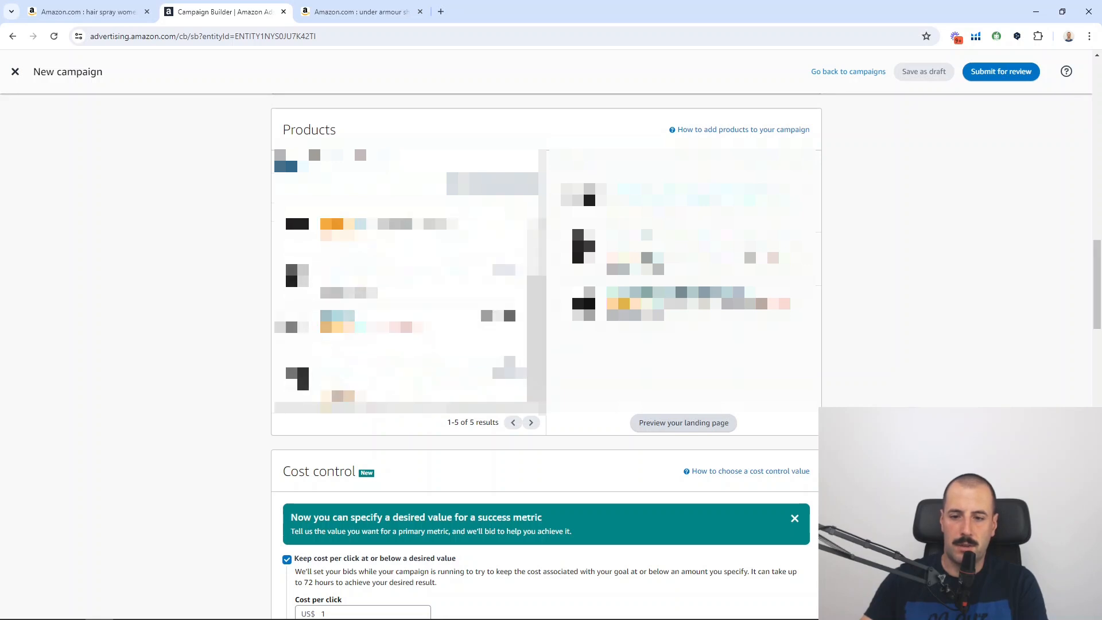
left_click(508, 366)
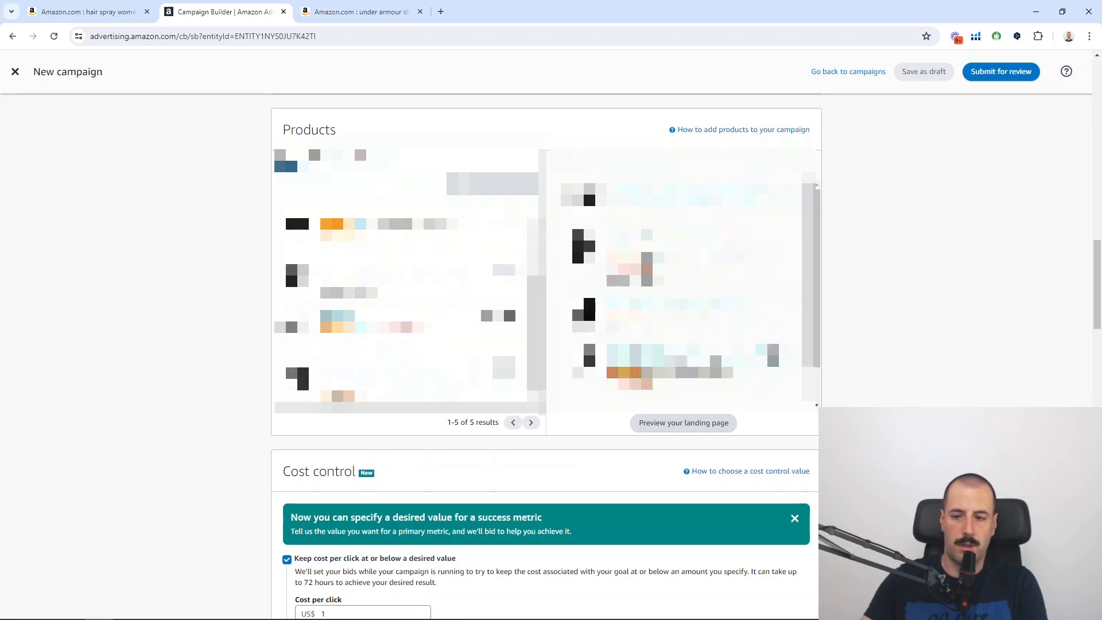
scroll(545, 356, "down", 9)
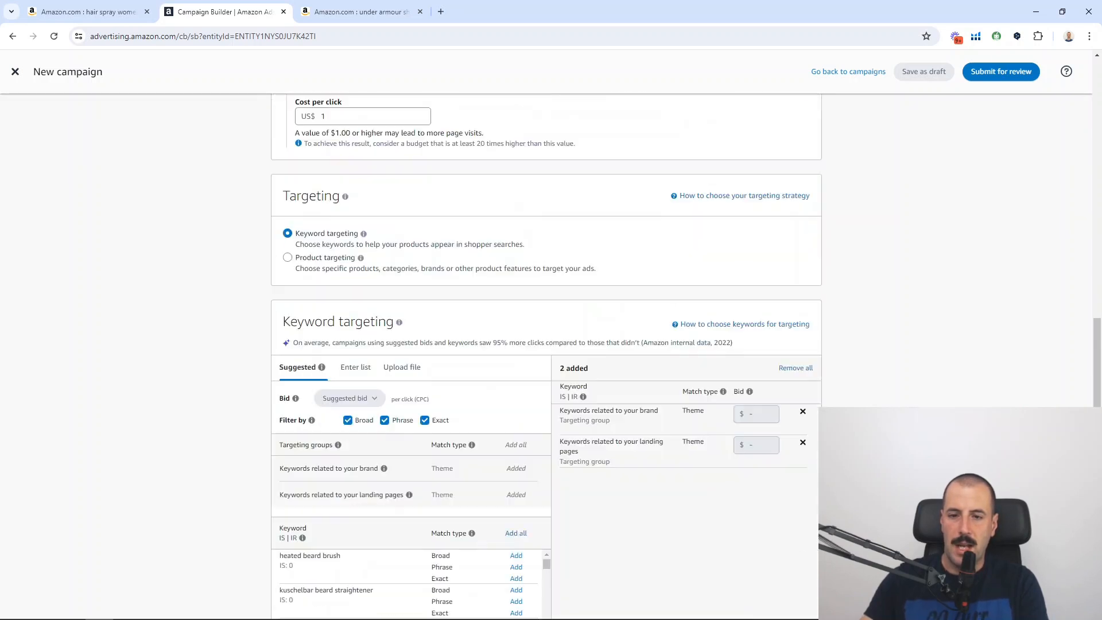
left_click_drag(1098, 389, 1099, 363)
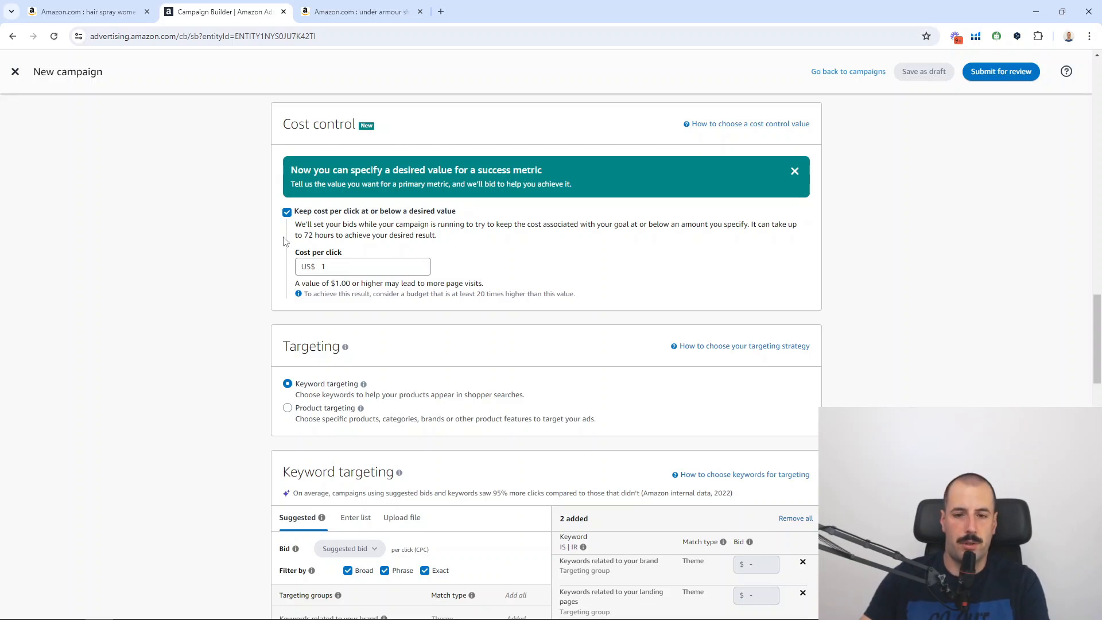
left_click(287, 212)
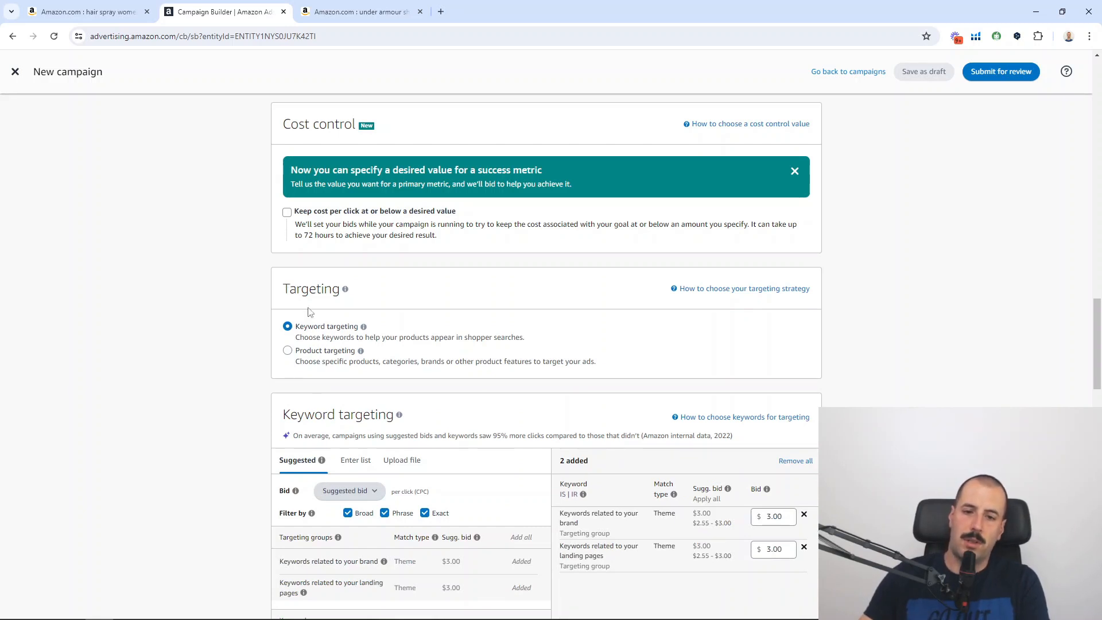
- Remove the two targeting groups, keywords related to your brand and keywords related to your landing pages, from the keyword targeting
mouse_move(363, 327)
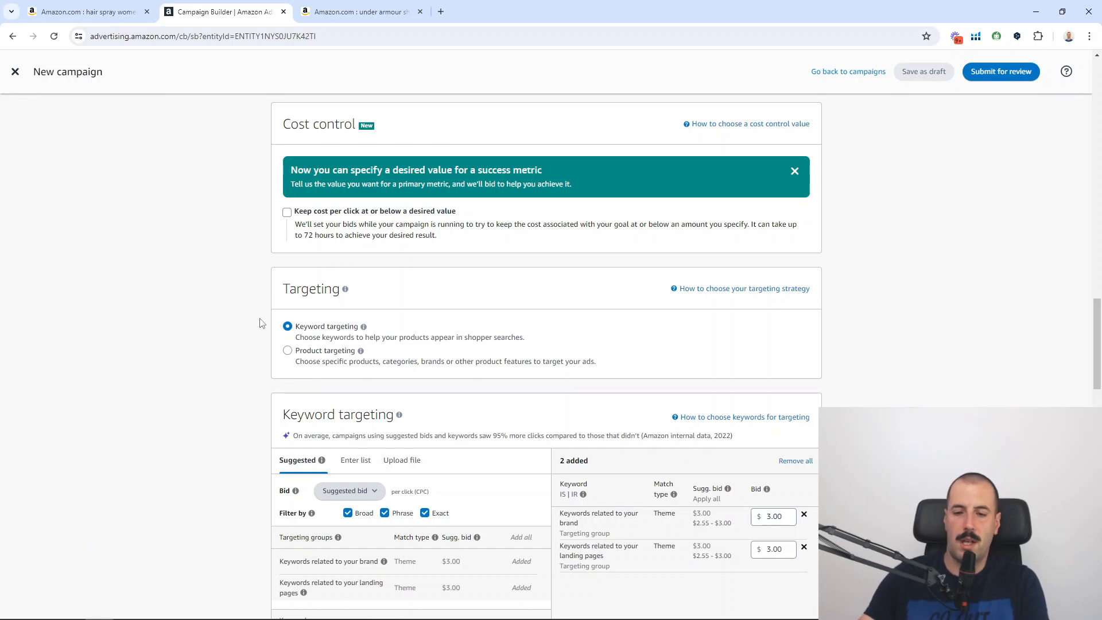
left_click_drag(1097, 299, 1098, 313)
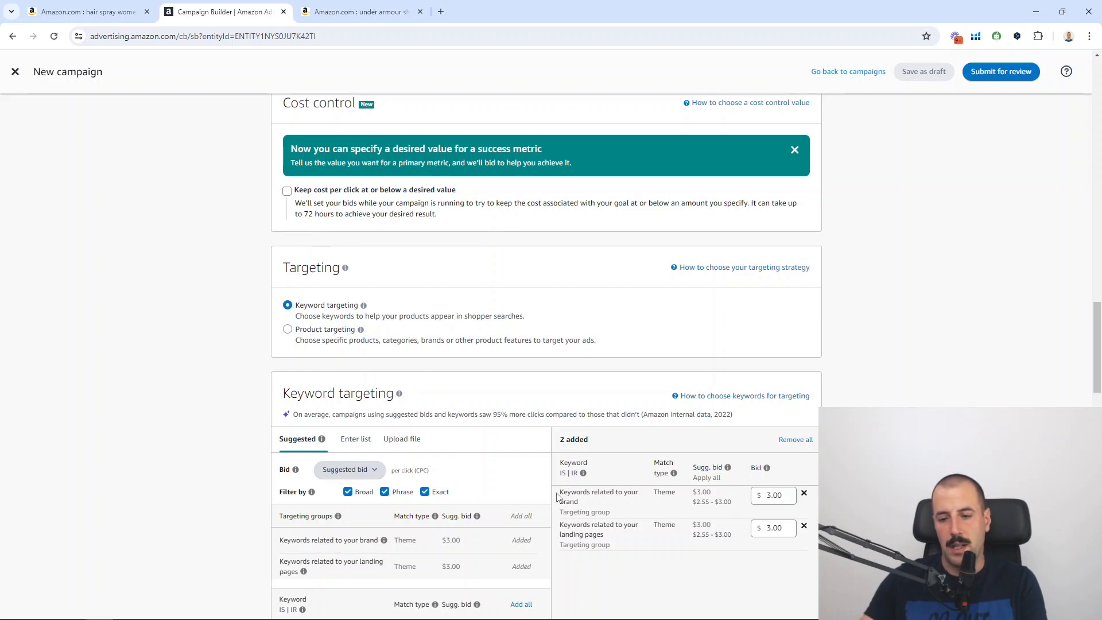
left_click_drag(562, 492, 577, 503)
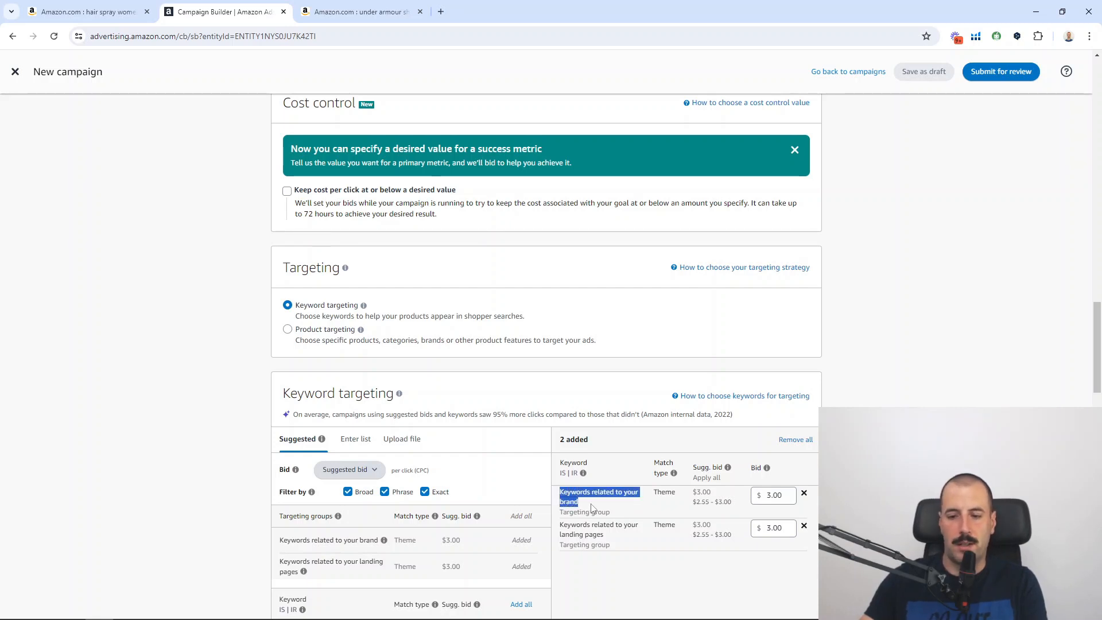
left_click(629, 511)
left_click_drag(561, 527, 626, 539)
left_click(603, 539)
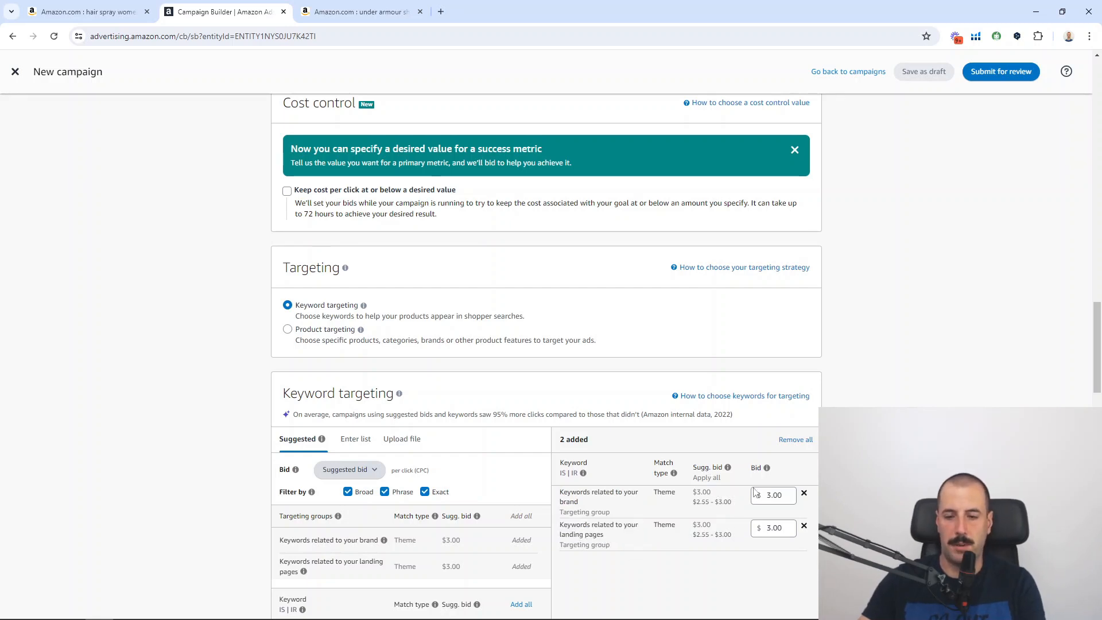
left_click(804, 493)
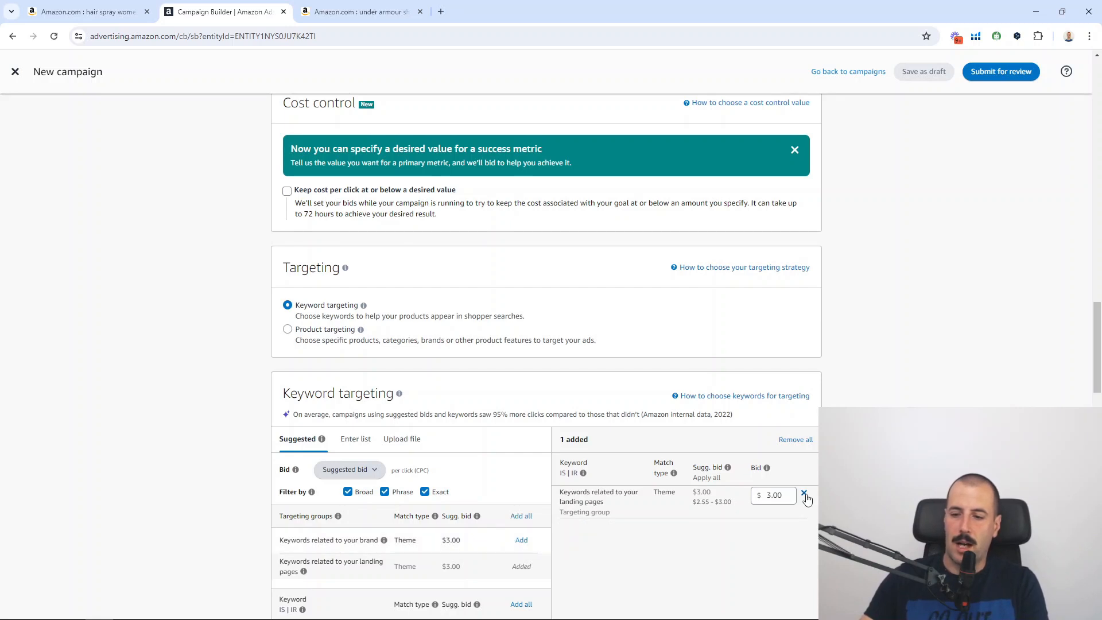
left_click(804, 494)
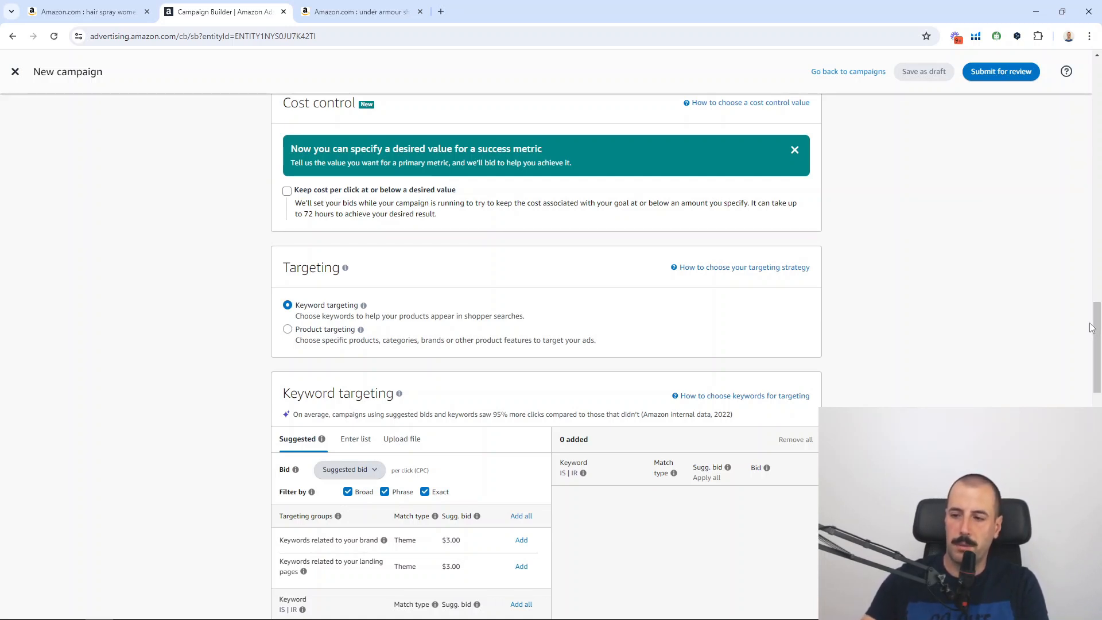
- Add "under armour" as a negative phrase keyword for the ad group
left_click_drag(1095, 331, 1099, 463)
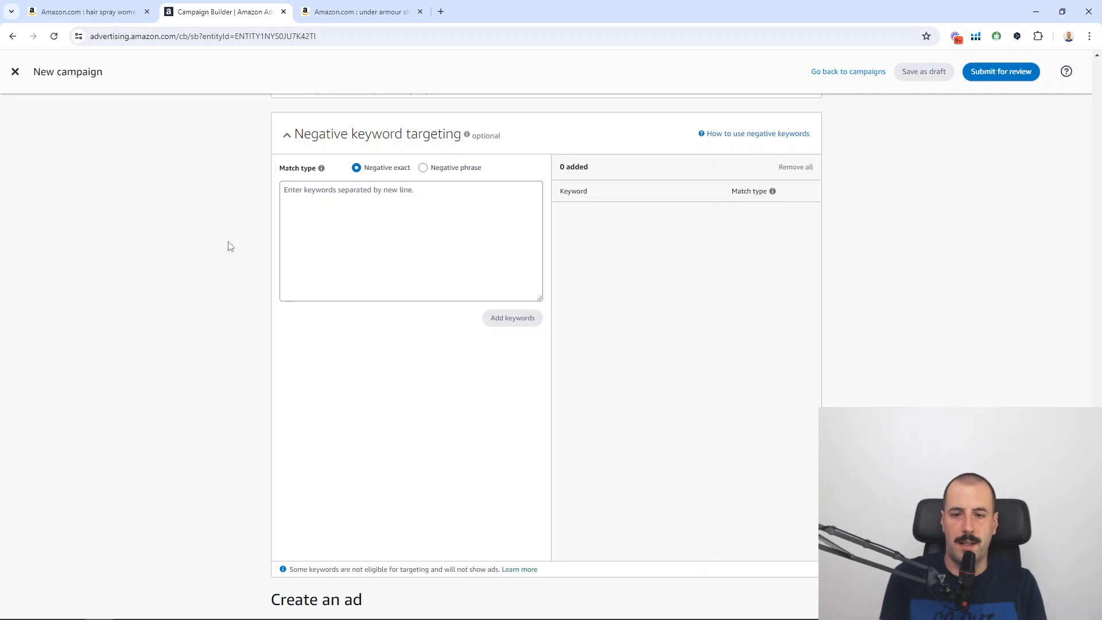
left_click(423, 167)
left_click(405, 211)
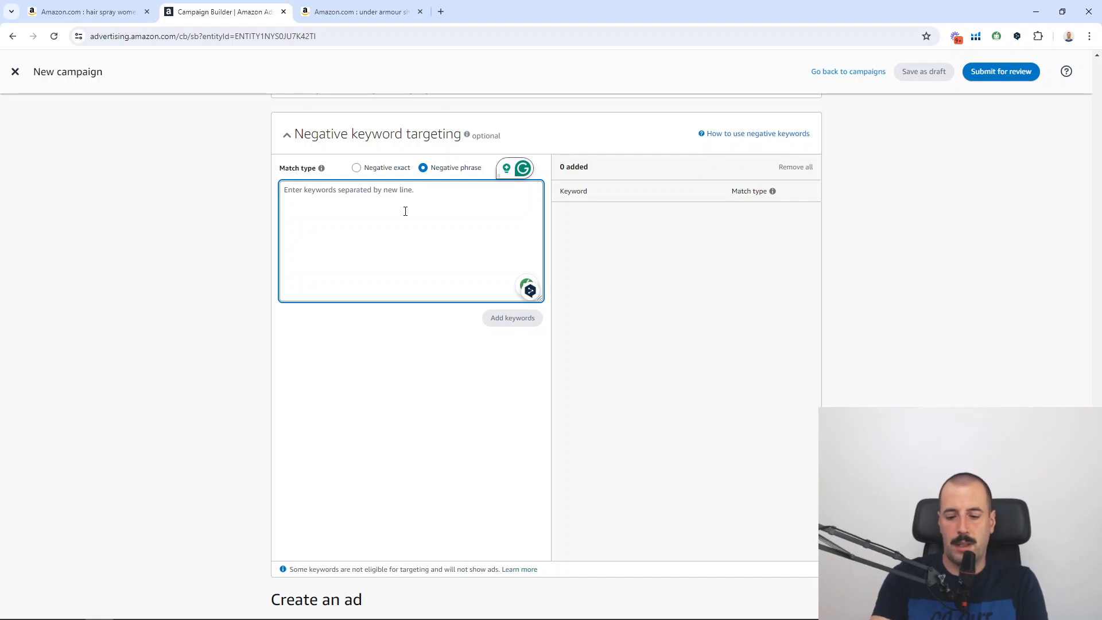
type("y")
key("BackSpace")
type("under armour")
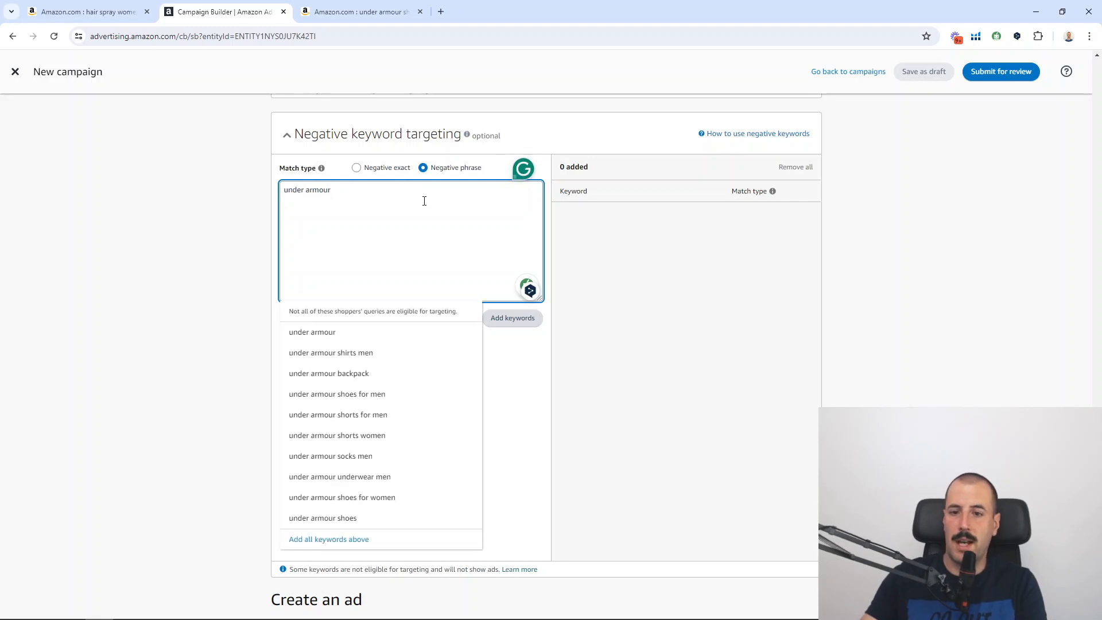
left_click(432, 170)
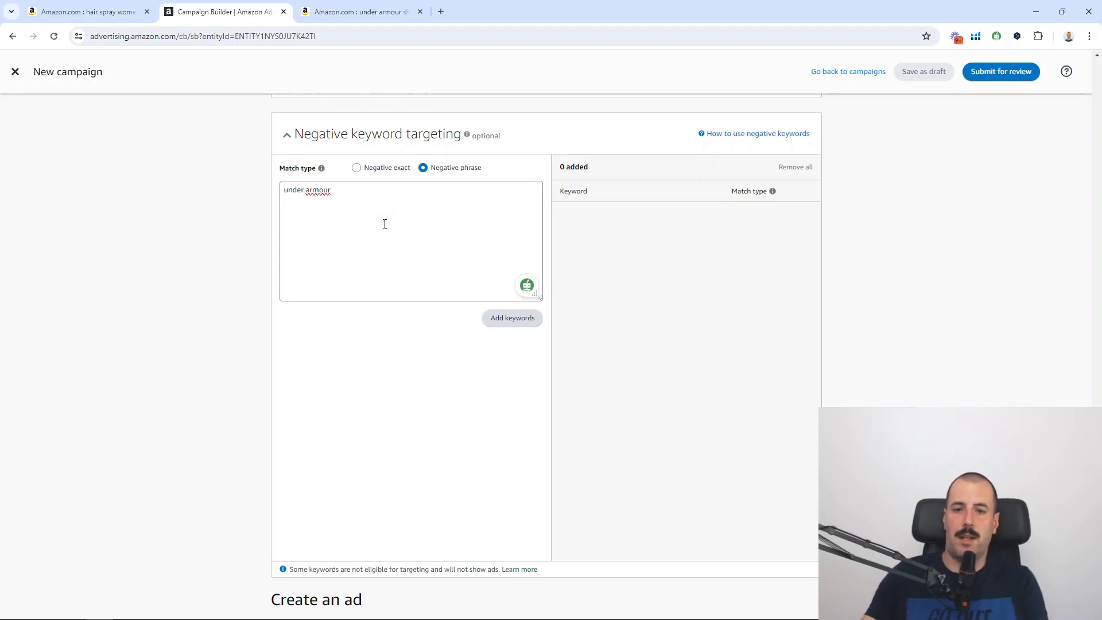
left_click(515, 319)
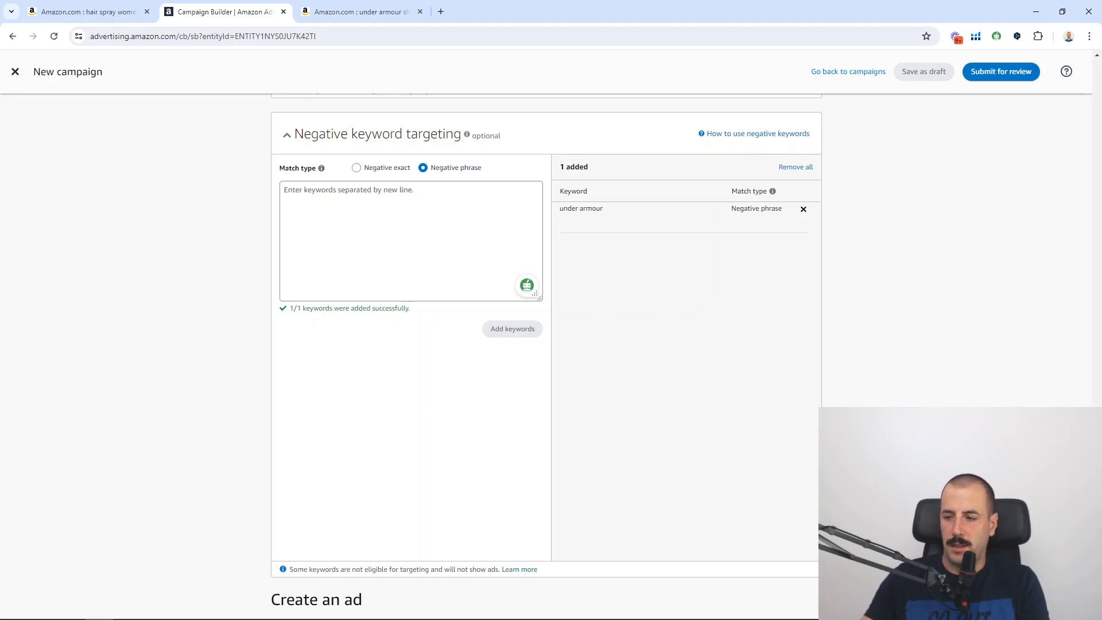
- Review the custom images requirements in the product collection ad's creative and return to the creative overview
scroll(545, 356, "down", 5)
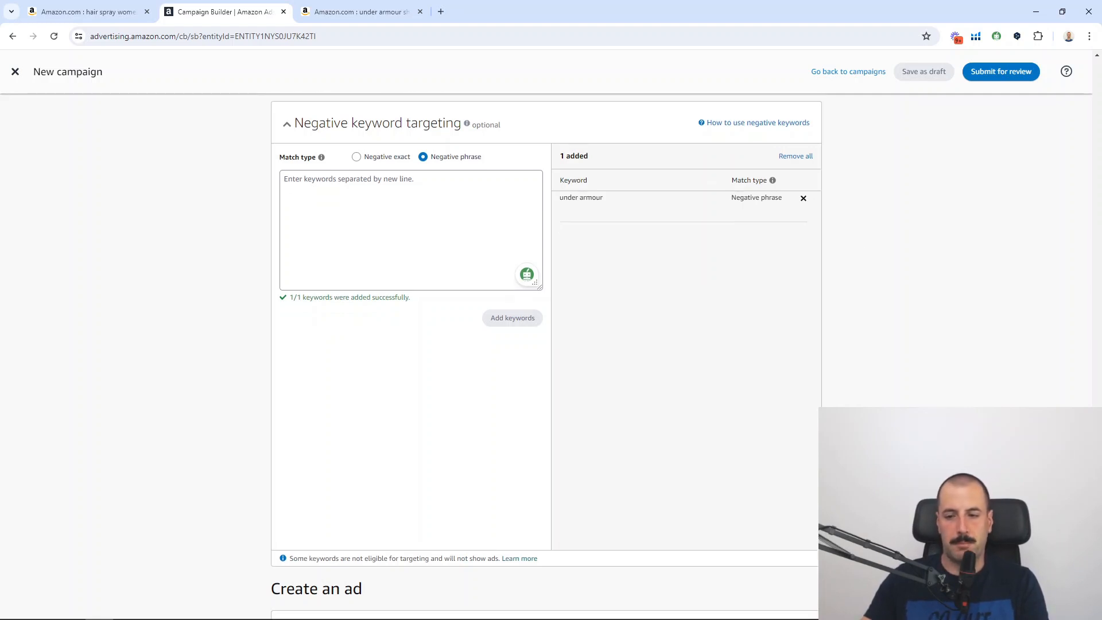
scroll(545, 356, "down", 2)
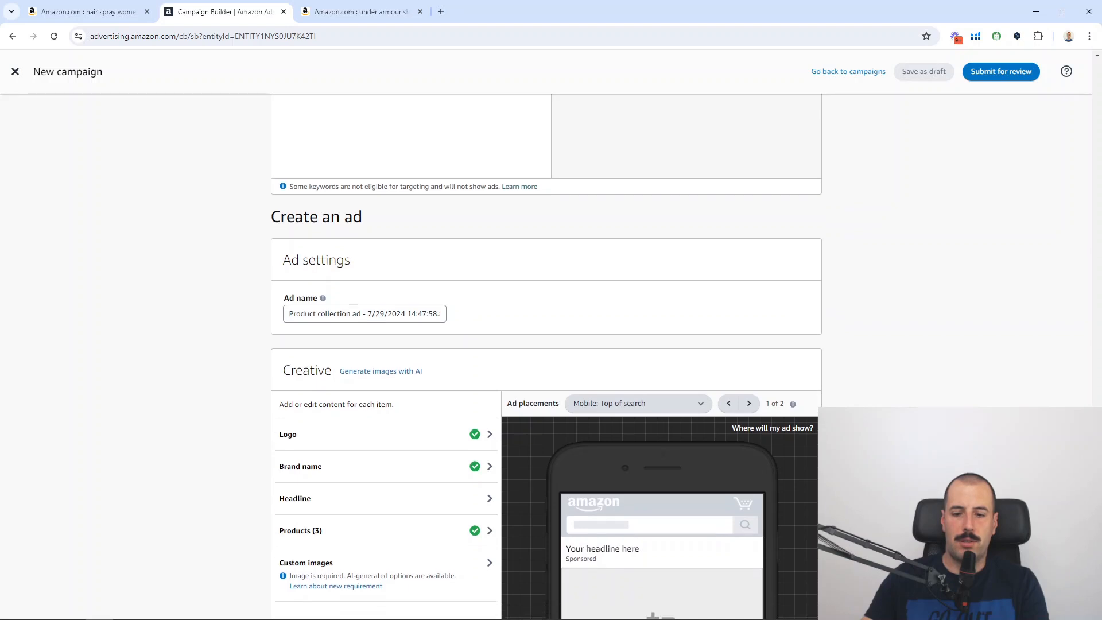
scroll(545, 356, "down", 2)
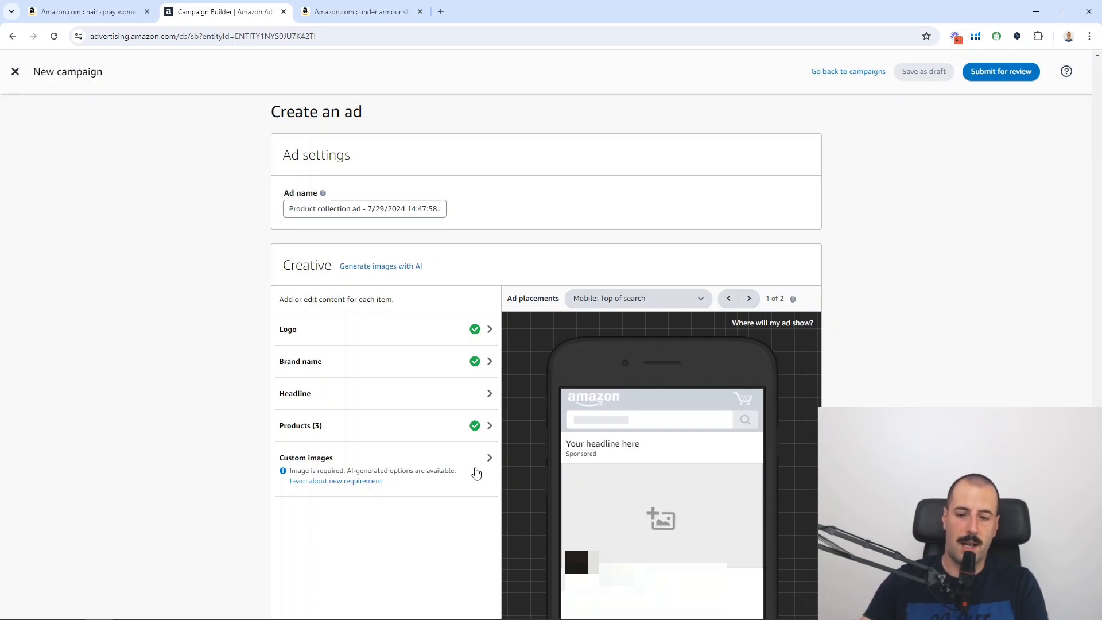
left_click(476, 473)
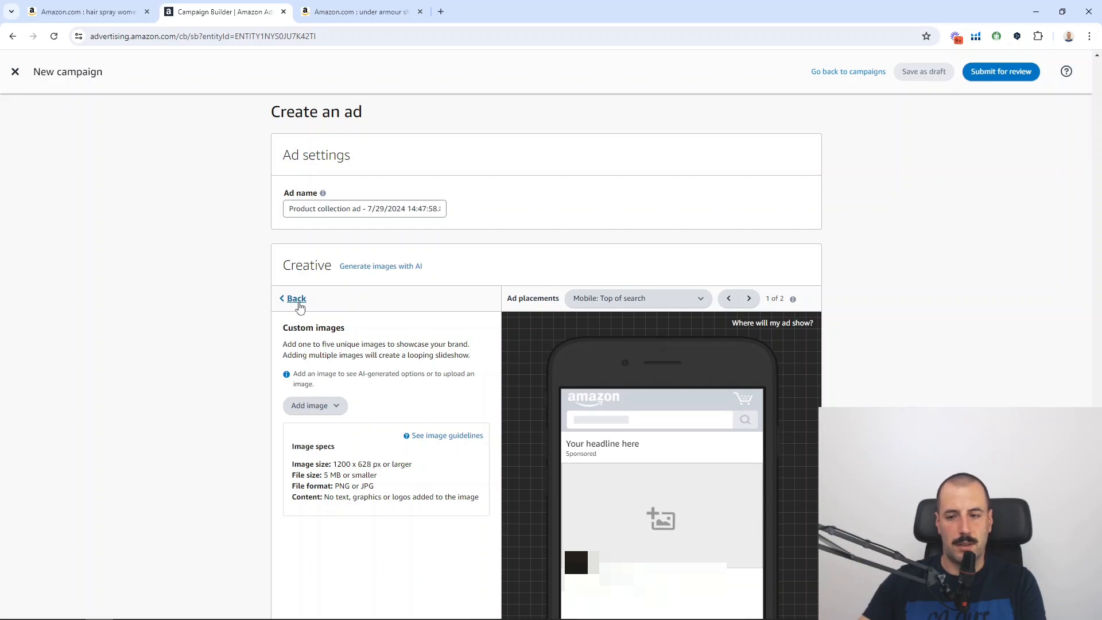
left_click(297, 299)
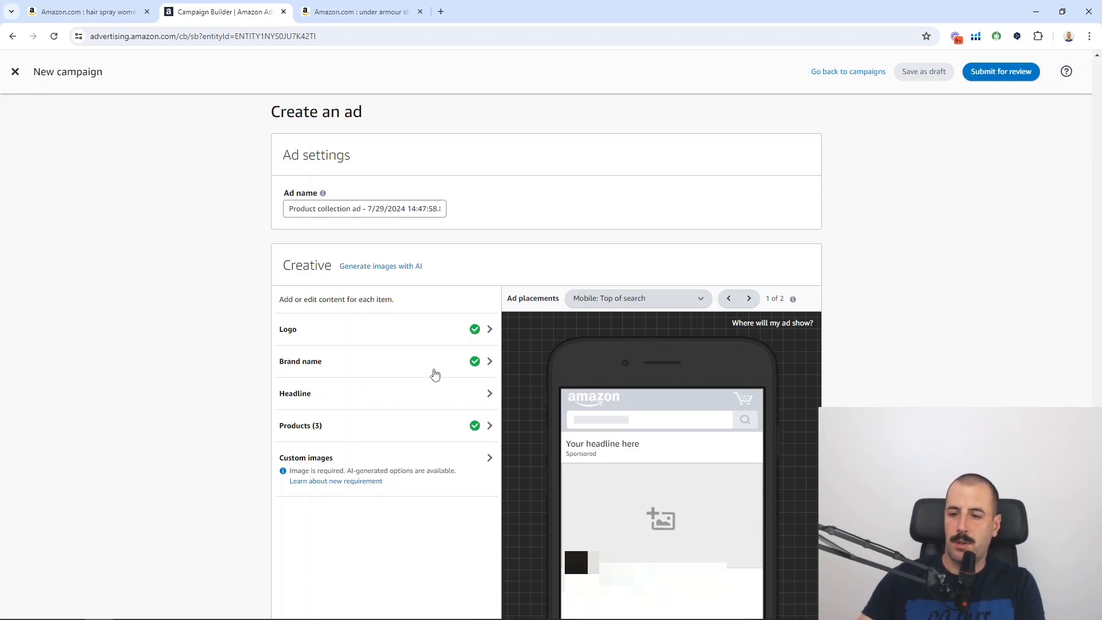
- Set the ad format to Video with the product detail page as landing page and add the first listed product
scroll(969, 325, "up", 20)
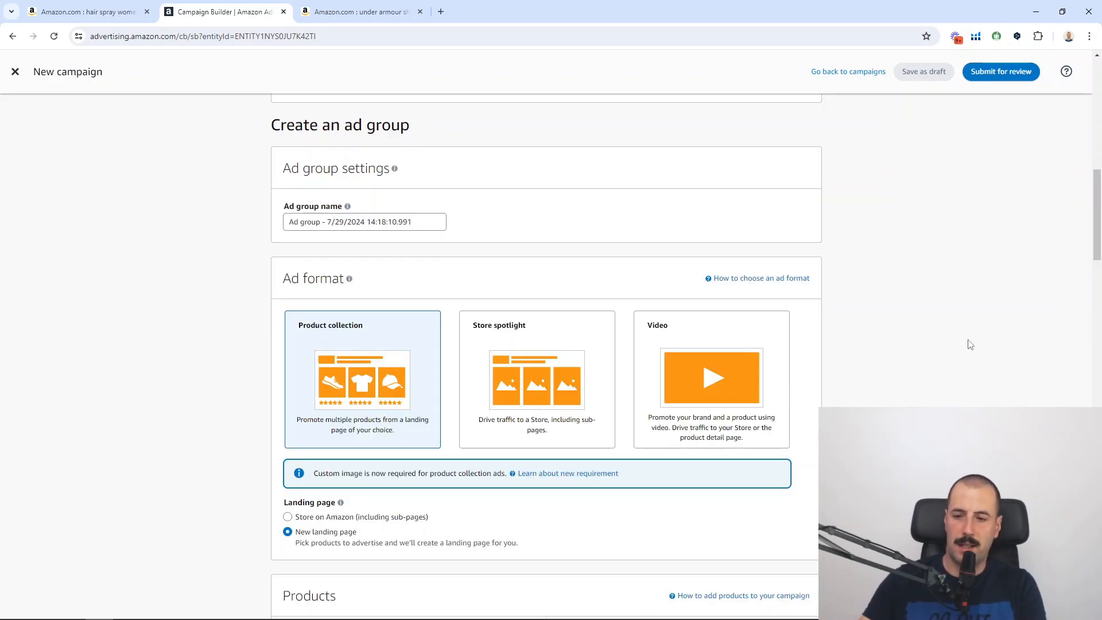
left_click(749, 362)
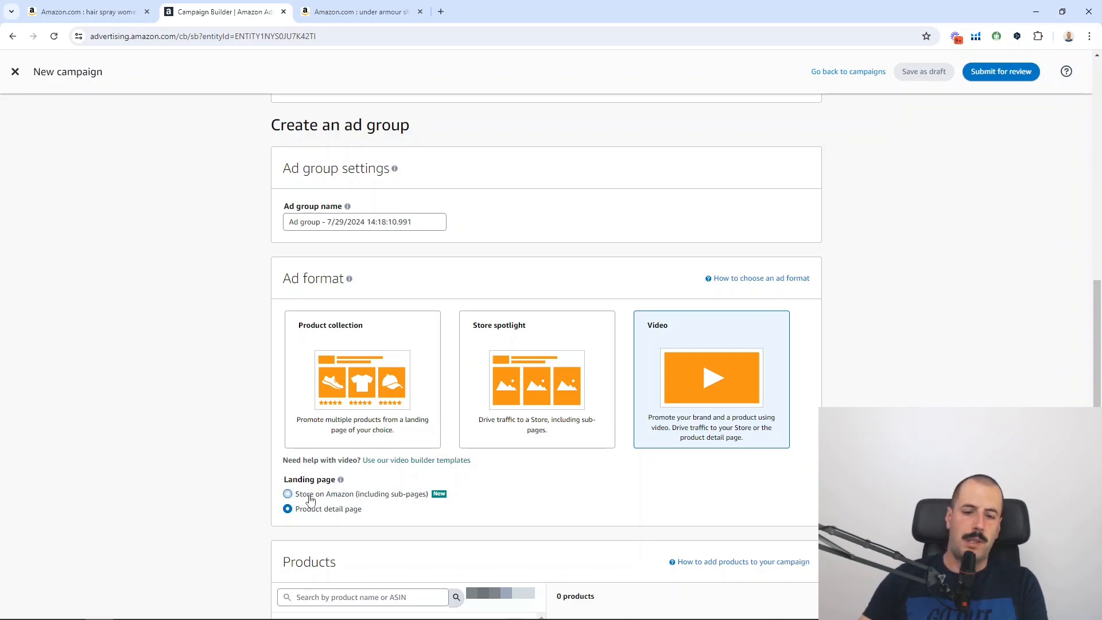
left_click(287, 494)
scroll(206, 462, "down", 3)
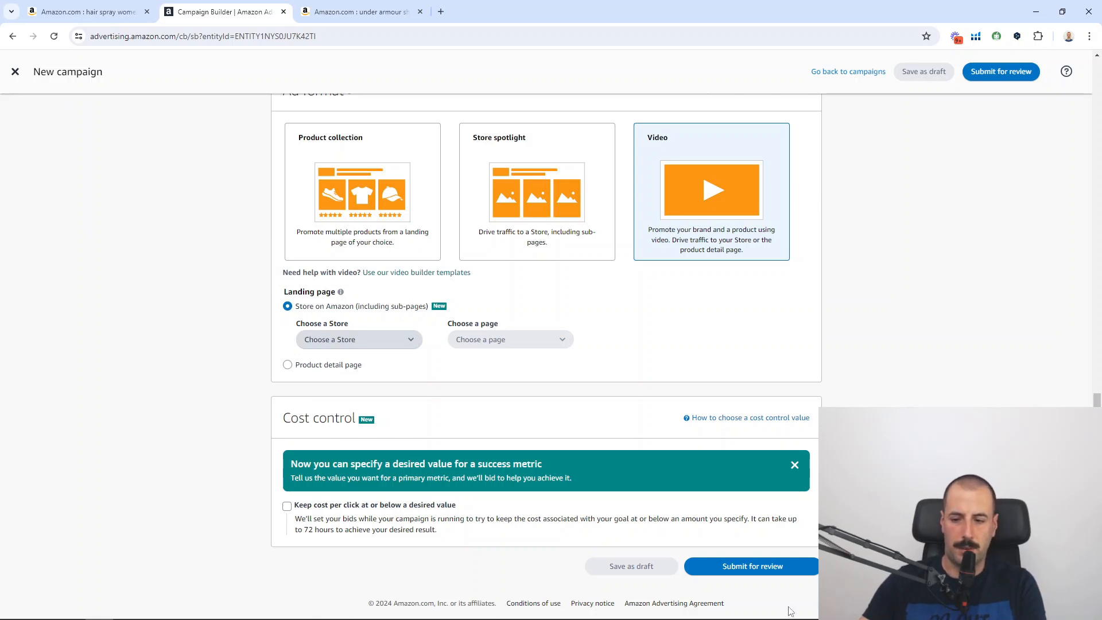
left_click(287, 364)
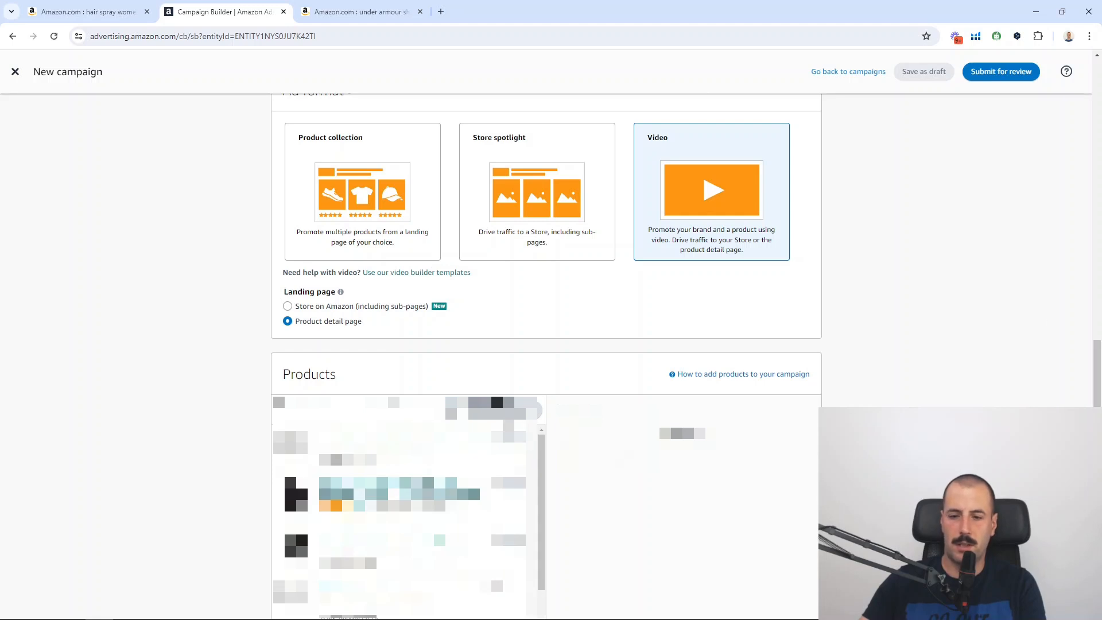
left_click(509, 436)
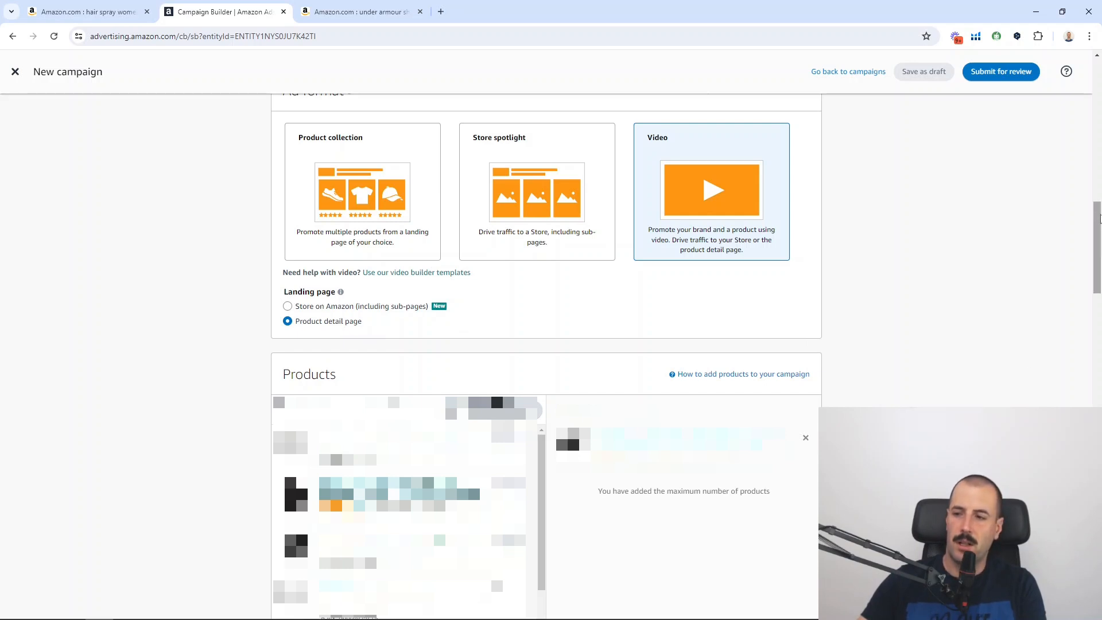
- Open the video item in the ad's creative section and view the video specs
scroll(1099, 273, "down", 4)
scroll(1099, 273, "down", 5)
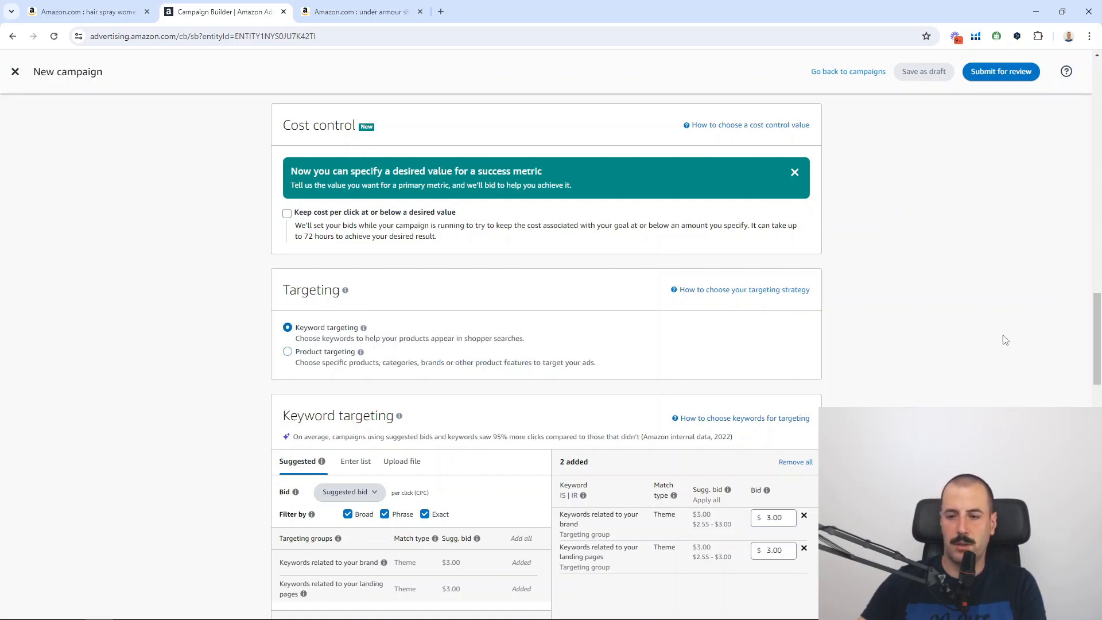
left_click_drag(1098, 335, 1098, 481)
scroll(546, 360, "down", 5)
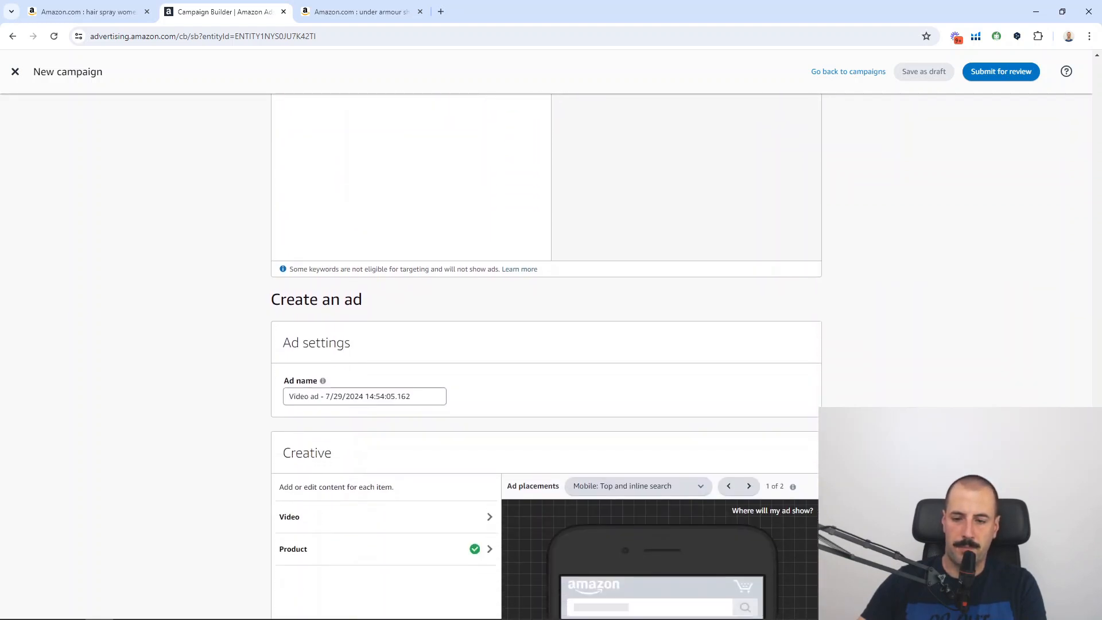
scroll(545, 379, "down", 5)
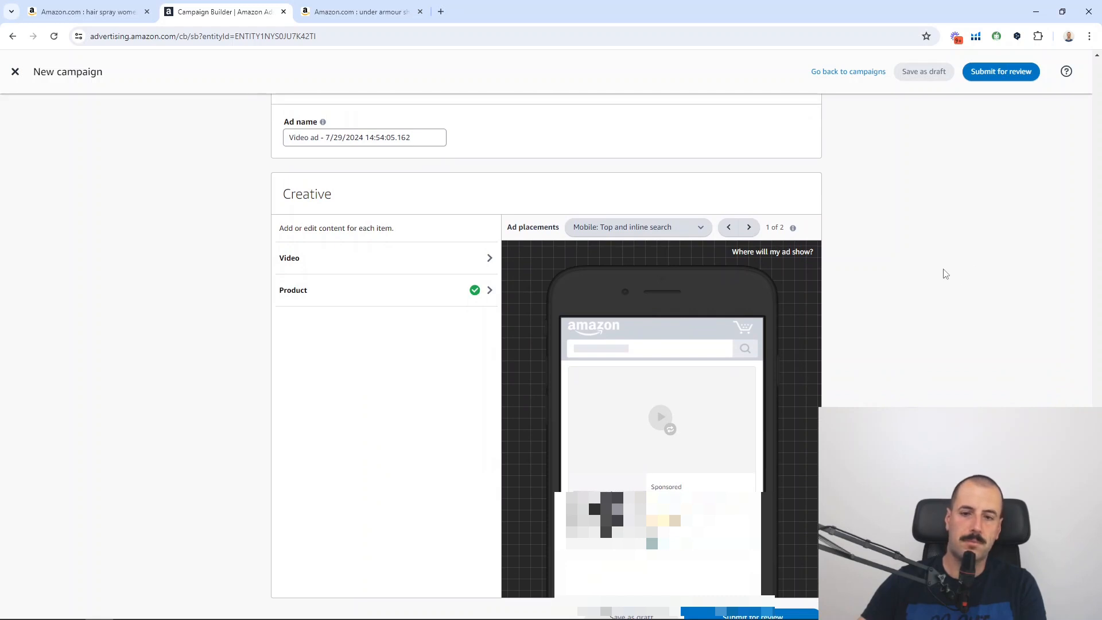
left_click(355, 261)
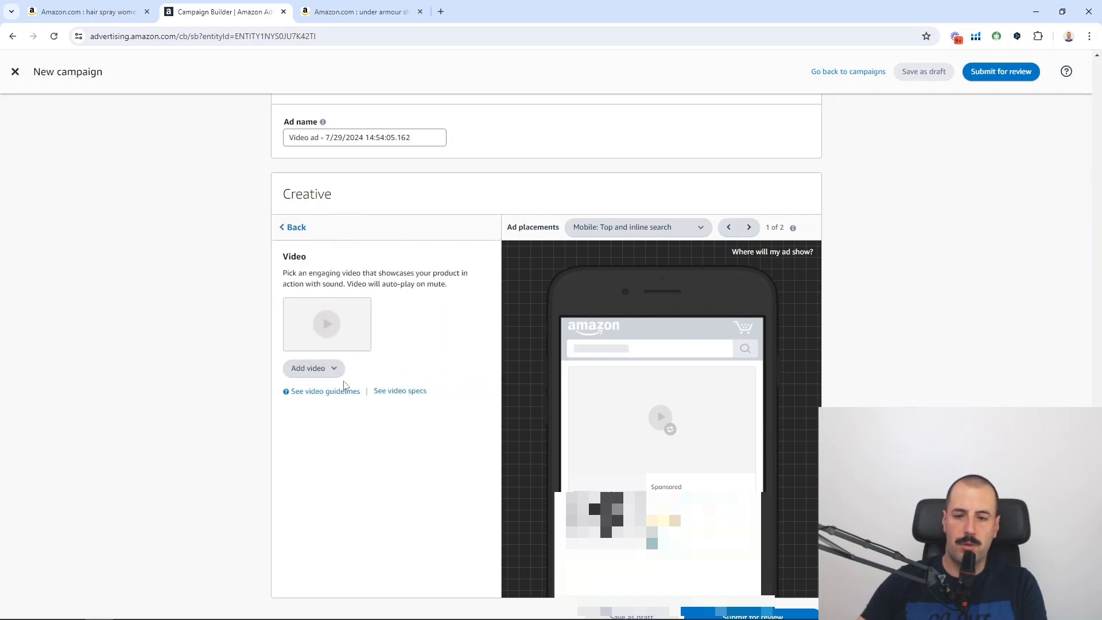
left_click(401, 395)
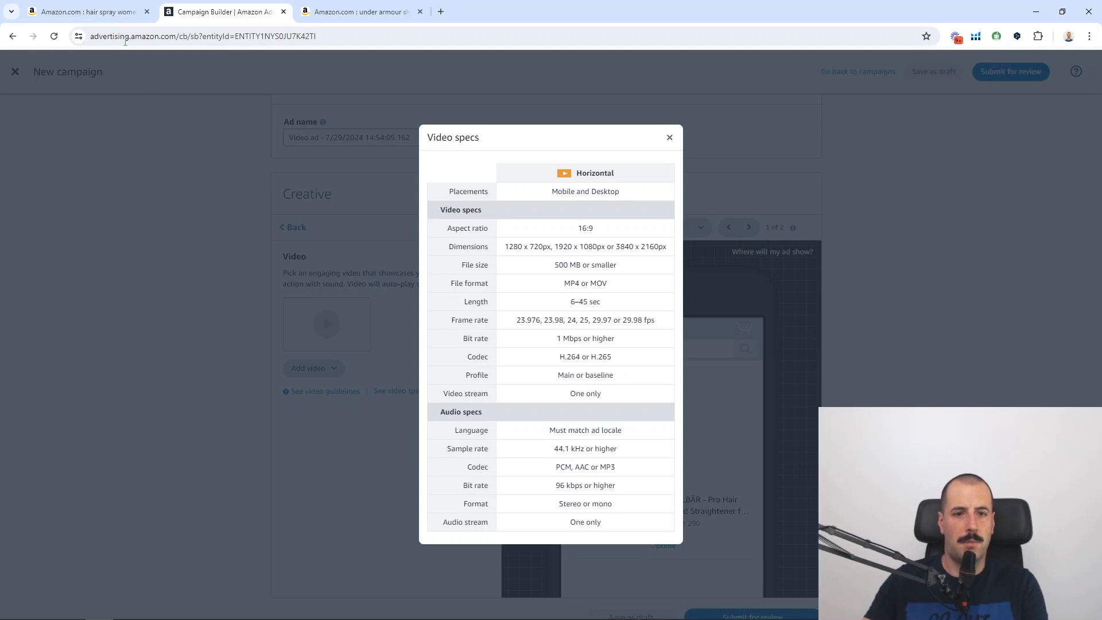
- Switch to the hair spray search results and examine the sponsored video ad among the products
left_click(112, 13)
scroll(758, 263, "down", 8)
scroll(759, 262, "down", 15)
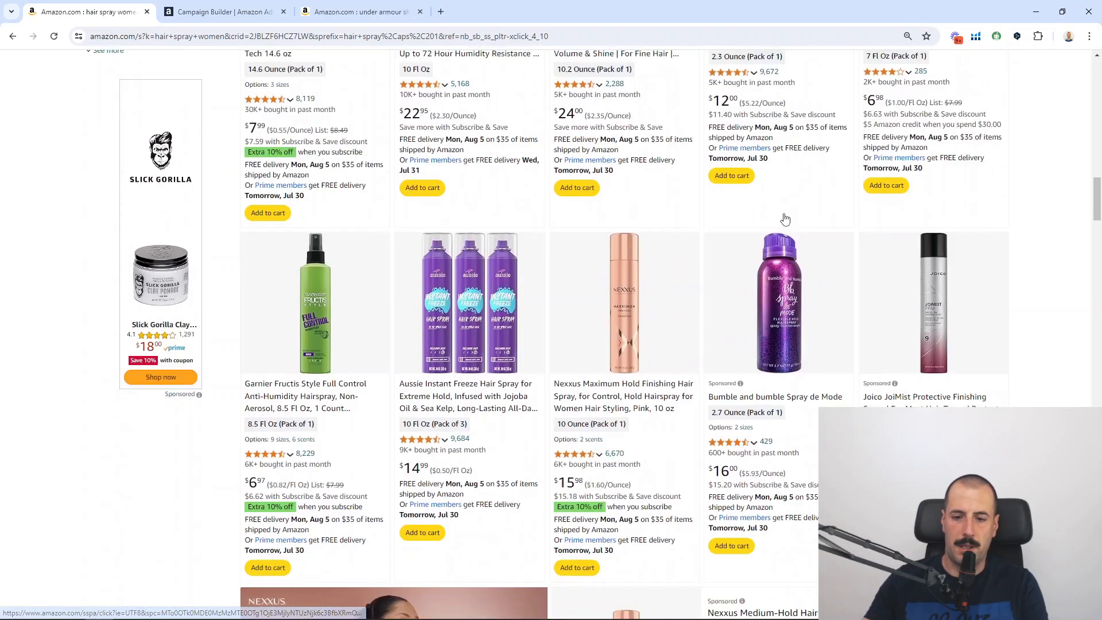
scroll(785, 220, "down", 5)
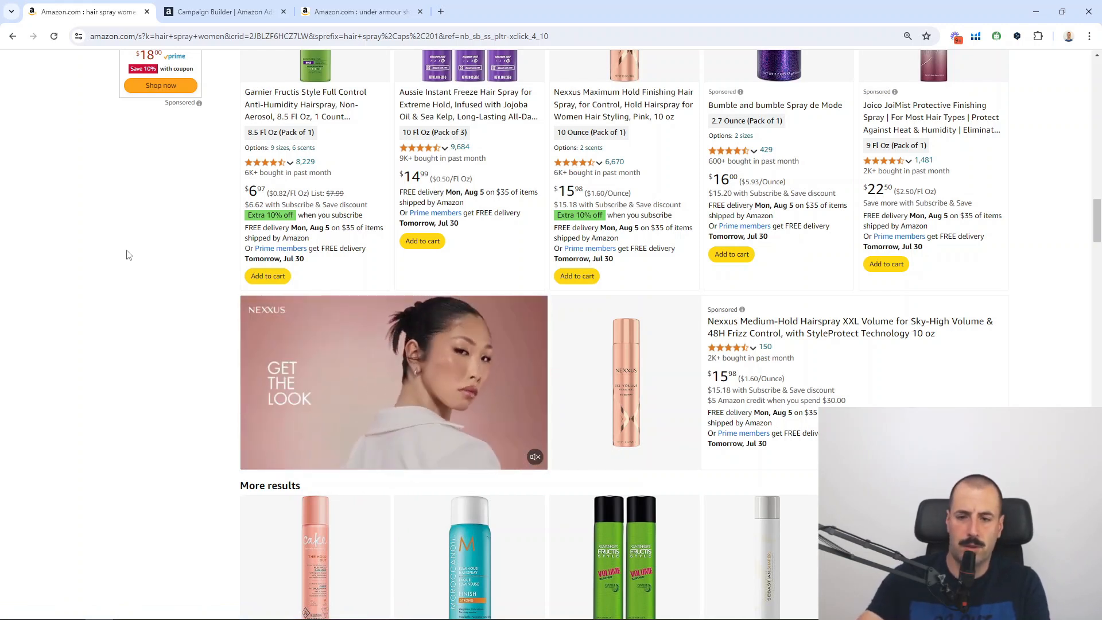
- Display the hair spray results in the developer tools' iPhone 14 Pro Max mobile view and reload the page
key("ctrl+shift+i")
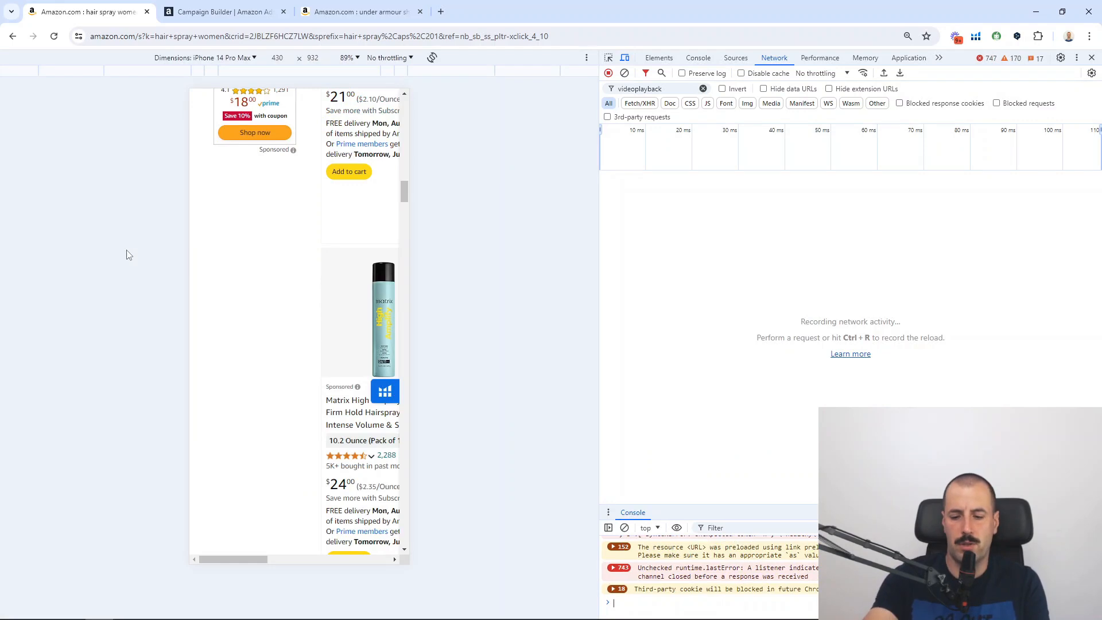
left_click(54, 36)
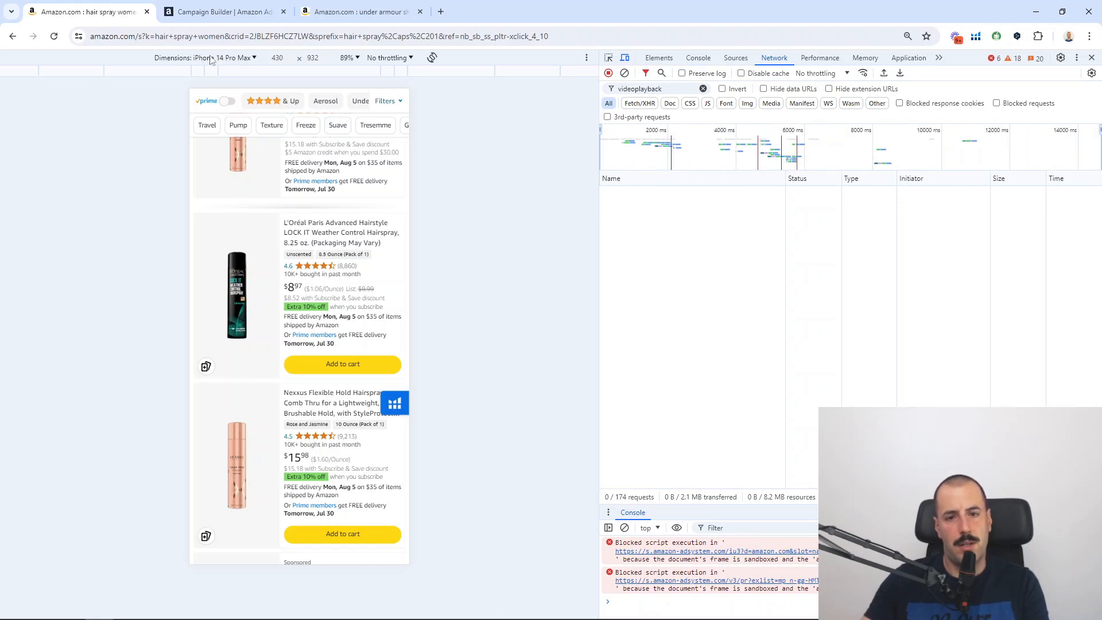
- Examine the sponsored video ads placed among the hair spray products in the mobile view of the search results
scroll(367, 256, "up", 5)
scroll(360, 263, "up", 2)
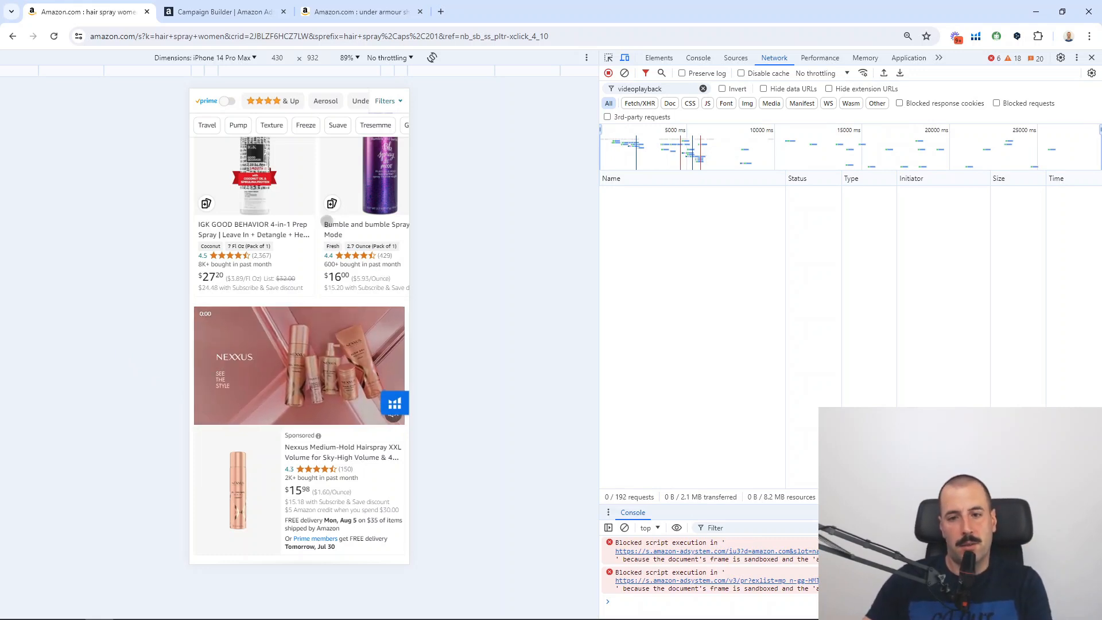
scroll(326, 221, "down", 7)
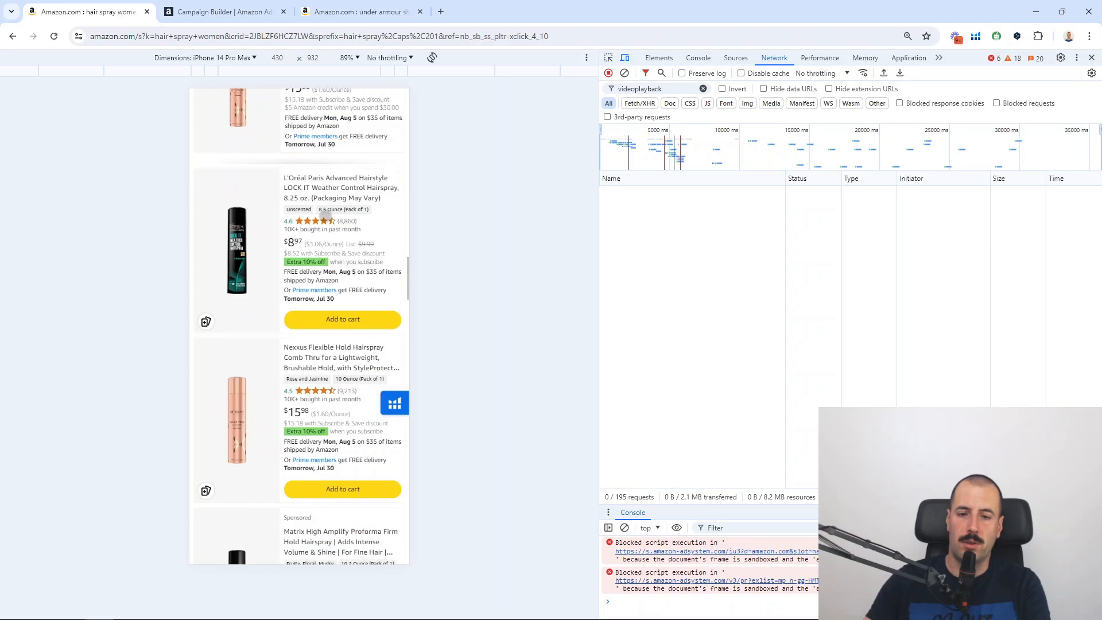
scroll(326, 215, "down", 2)
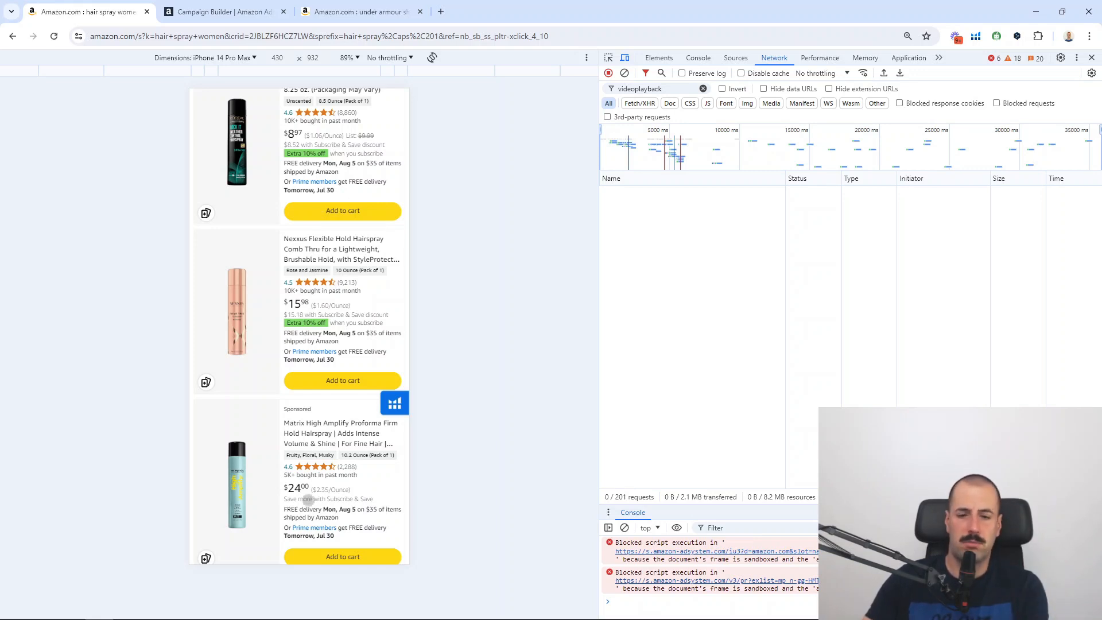
scroll(320, 215, "down", 1)
scroll(320, 215, "down", 10)
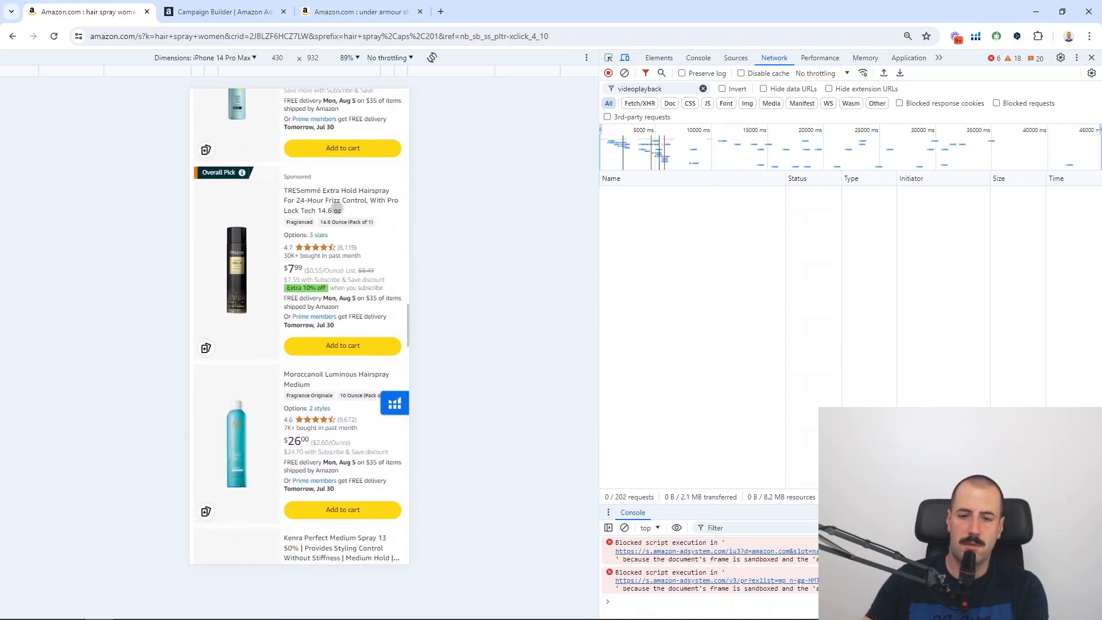
scroll(338, 207, "down", 7)
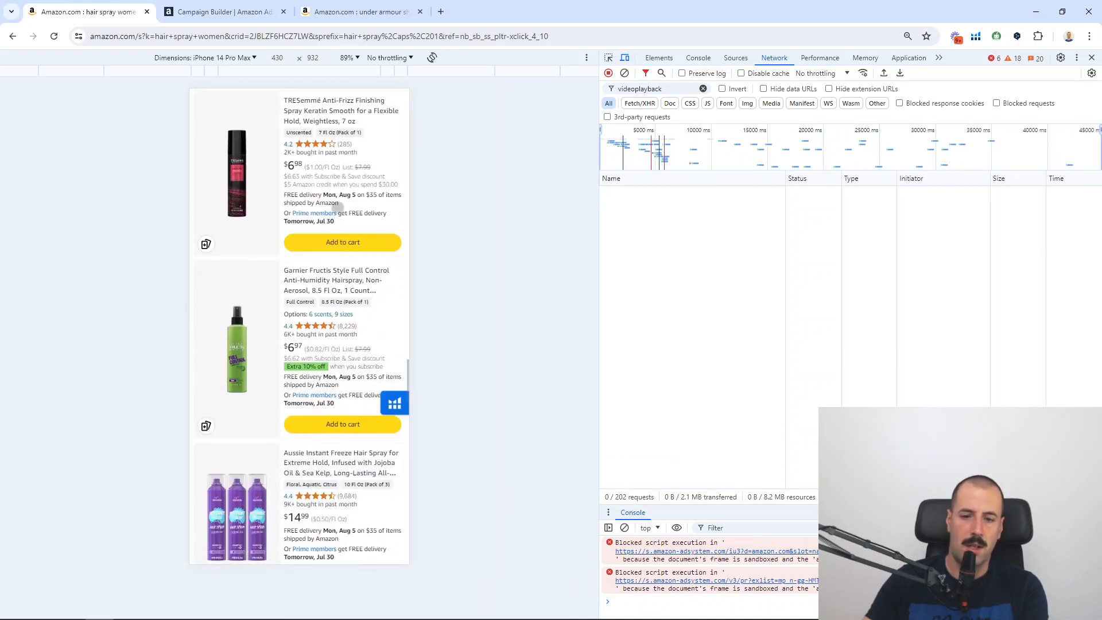
scroll(337, 208, "down", 10)
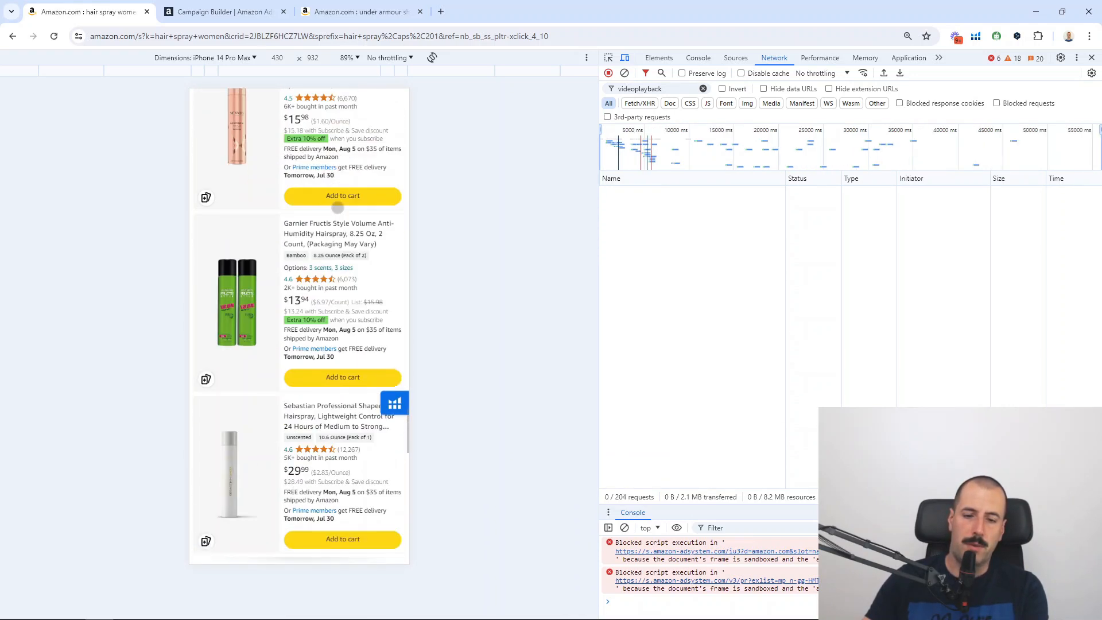
scroll(294, 320, "down", 2)
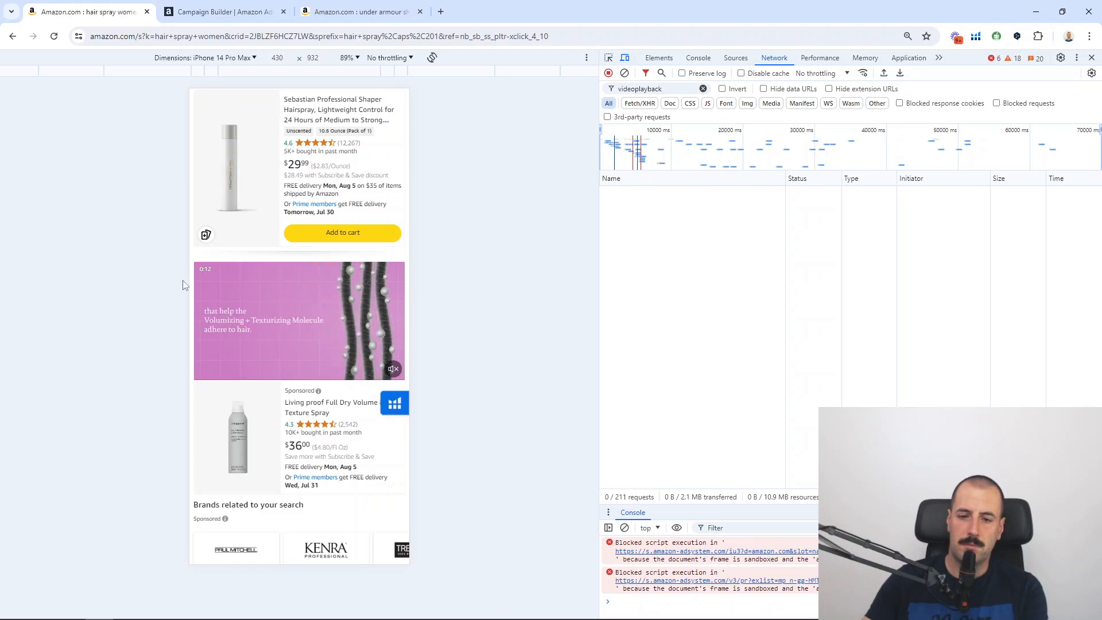
- Review the sponsored "Brands related to your search" cards and the listings below them in the mobile results
scroll(241, 287, "down", 5)
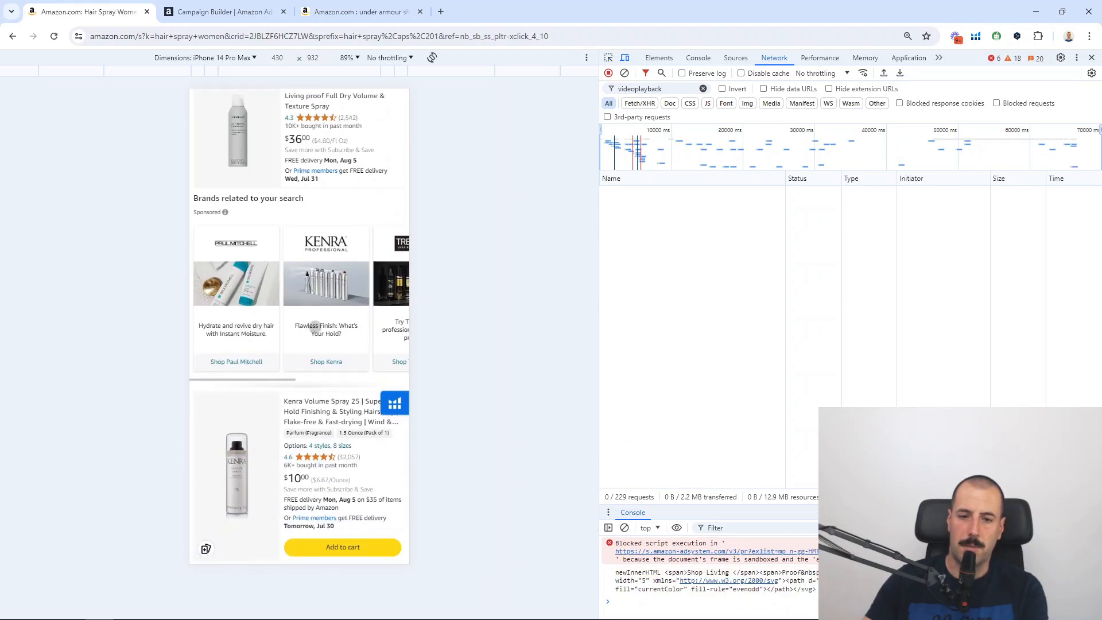
scroll(312, 326, "down", 1)
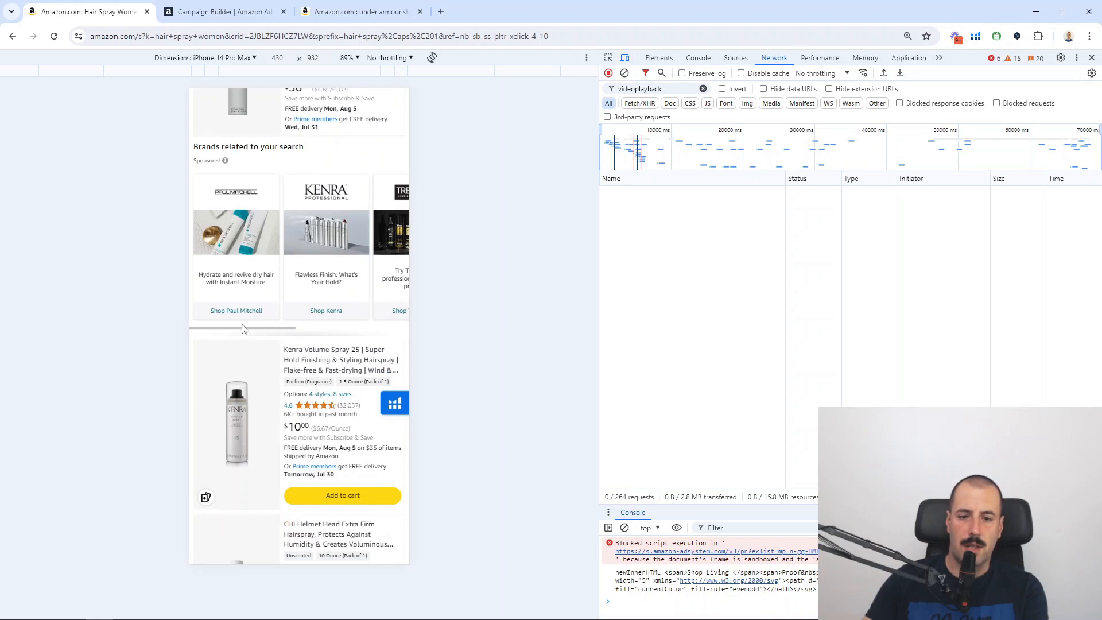
mouse_move(348, 293)
left_mouse_down()
mouse_move(251, 283)
mouse_move(348, 275)
left_mouse_up()
scroll(275, 243, "down", 4)
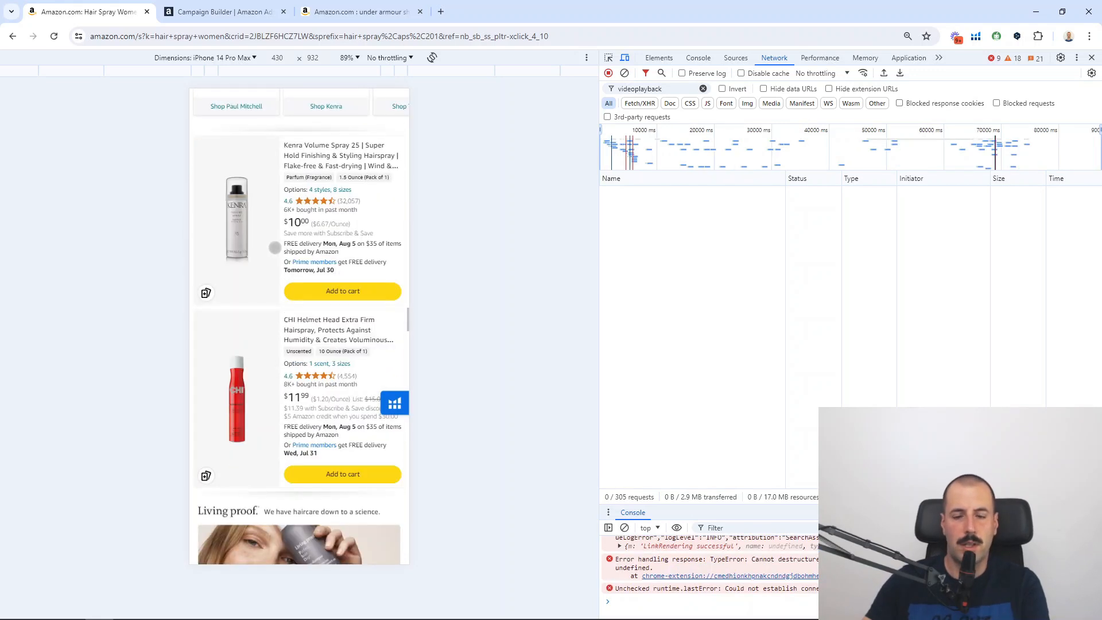
- Close the developer tools and reload the hair spray results in the desktop layout
left_click(1091, 57)
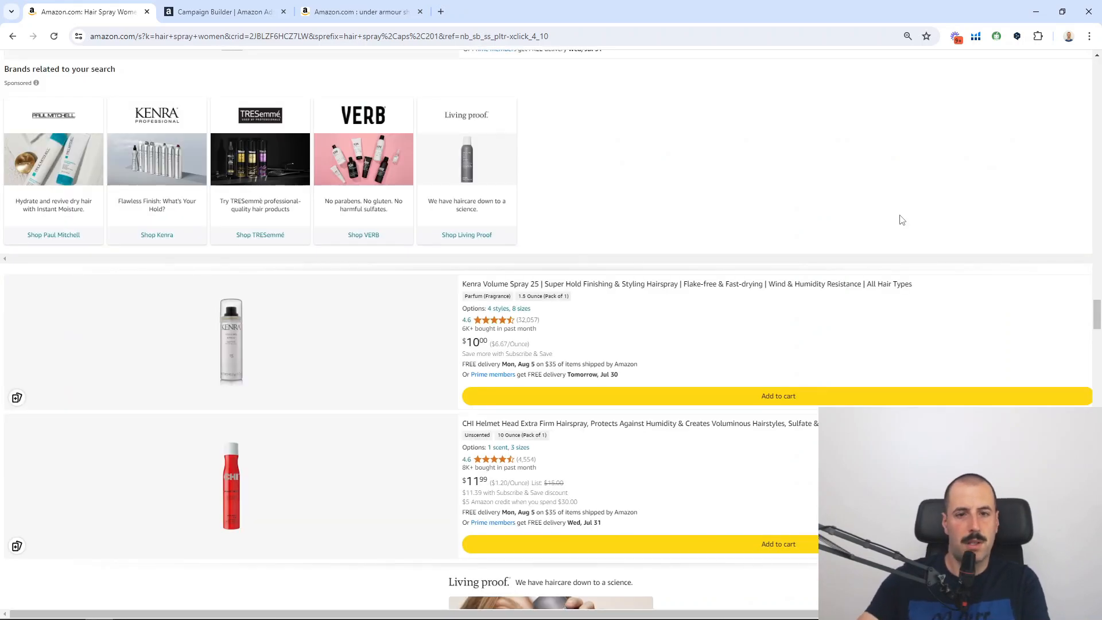
key("ctrl+shift+i")
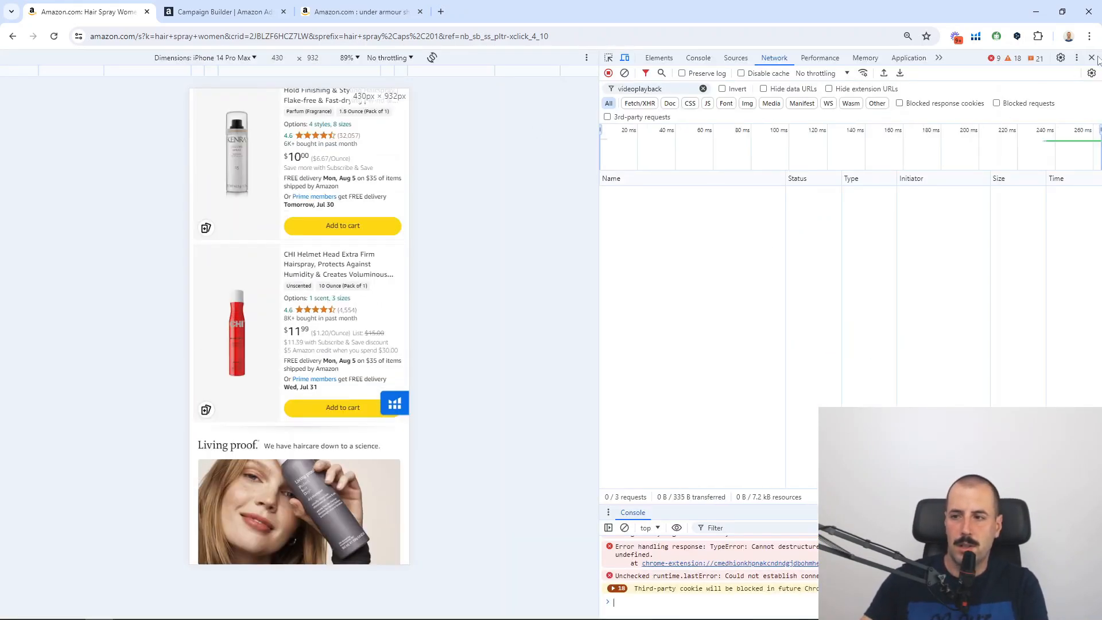
left_click(1091, 58)
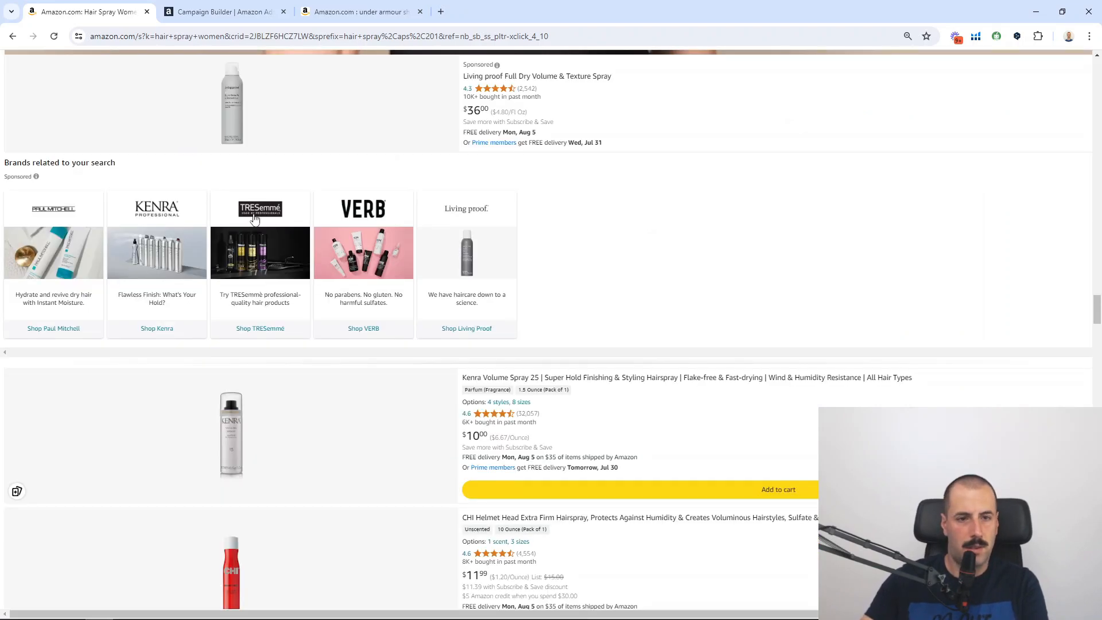
left_click(54, 36)
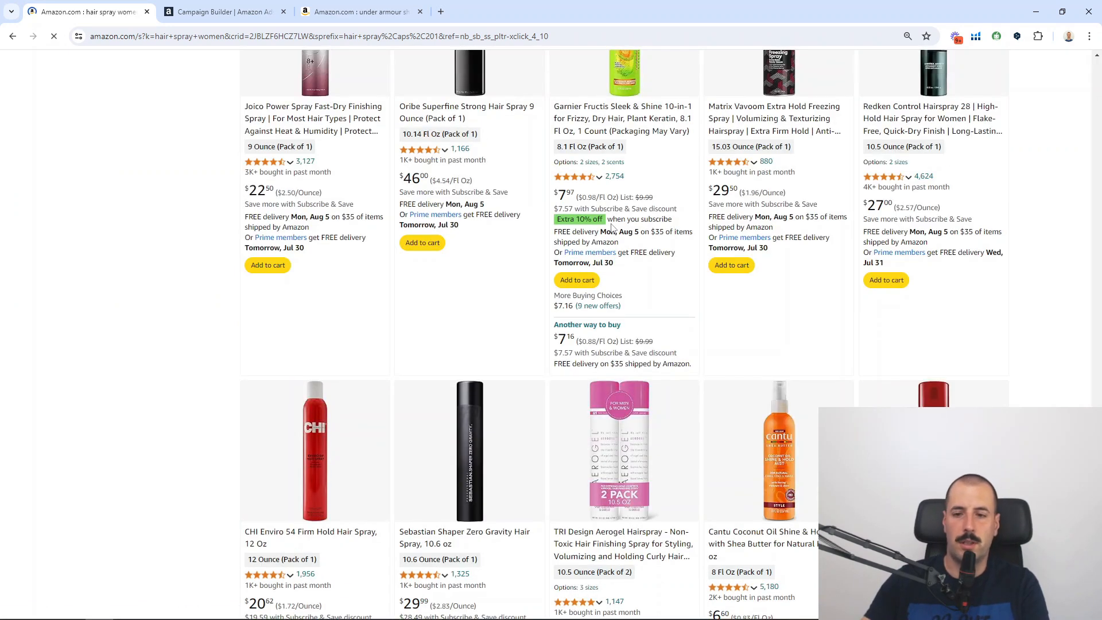
scroll(766, 137, "up", 10)
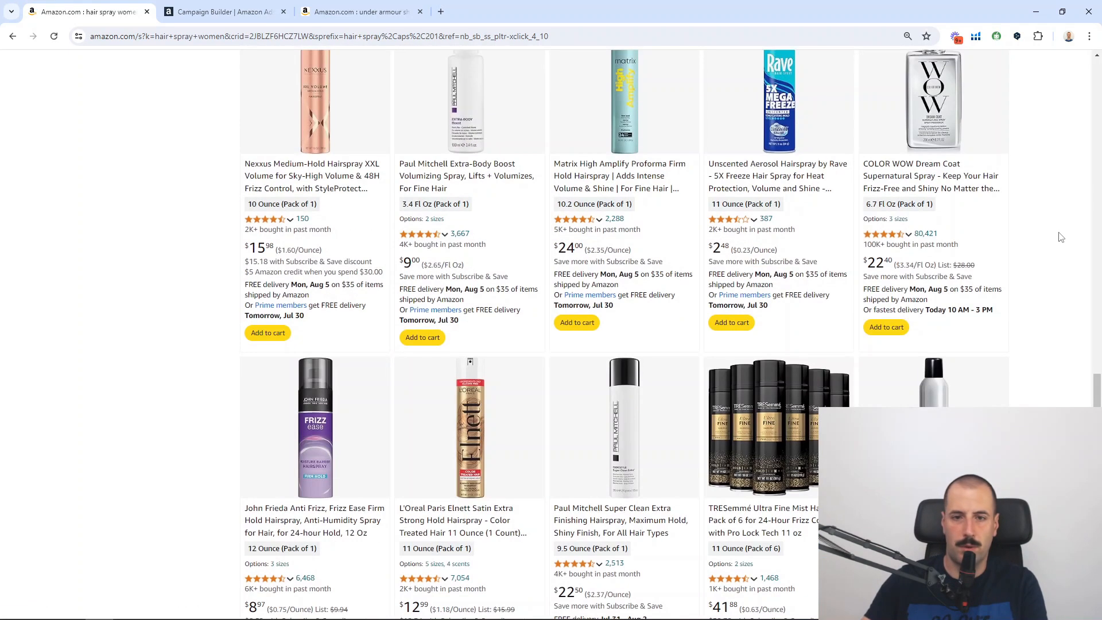
- Switch to the Campaign Builder and close the video specs
left_click(224, 12)
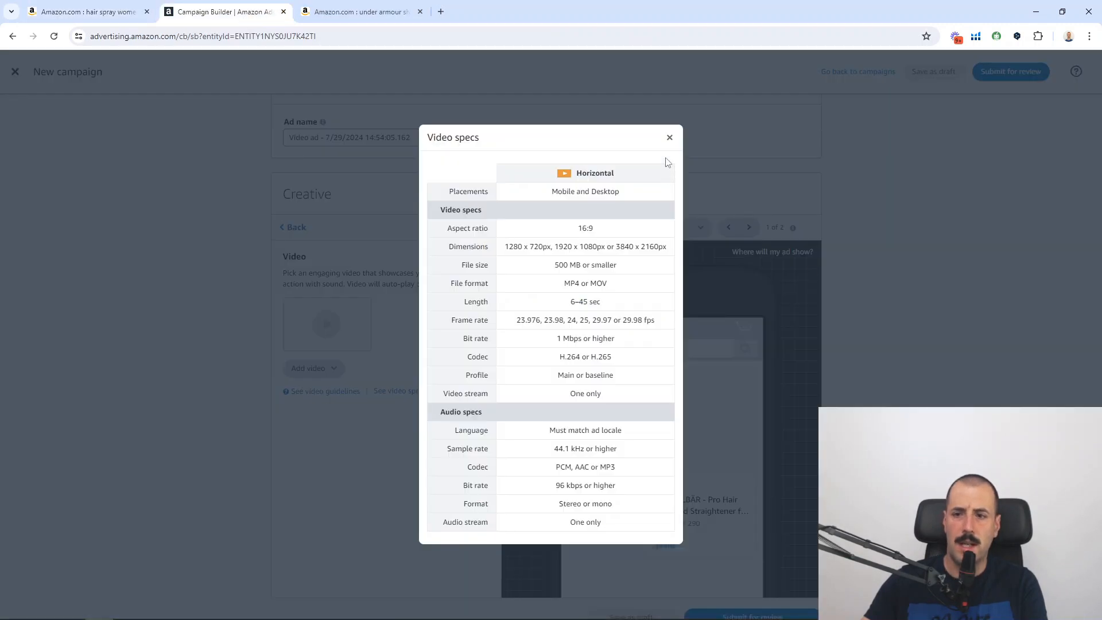
left_click(669, 138)
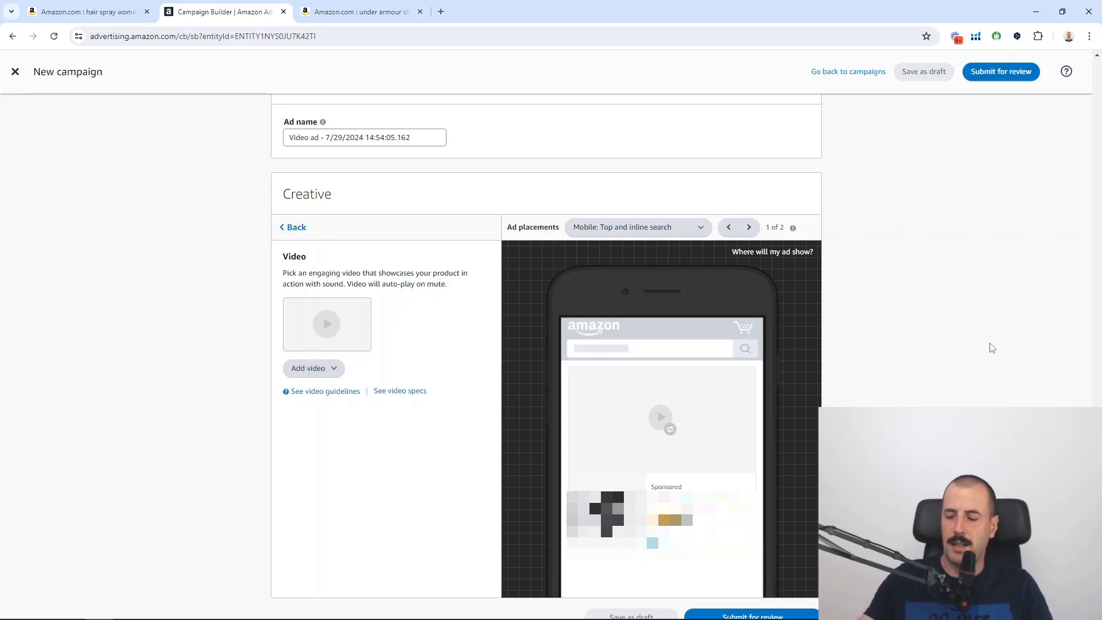
- Return to the Amazon hair spray results and search for "kenra" instead
left_click(64, 12)
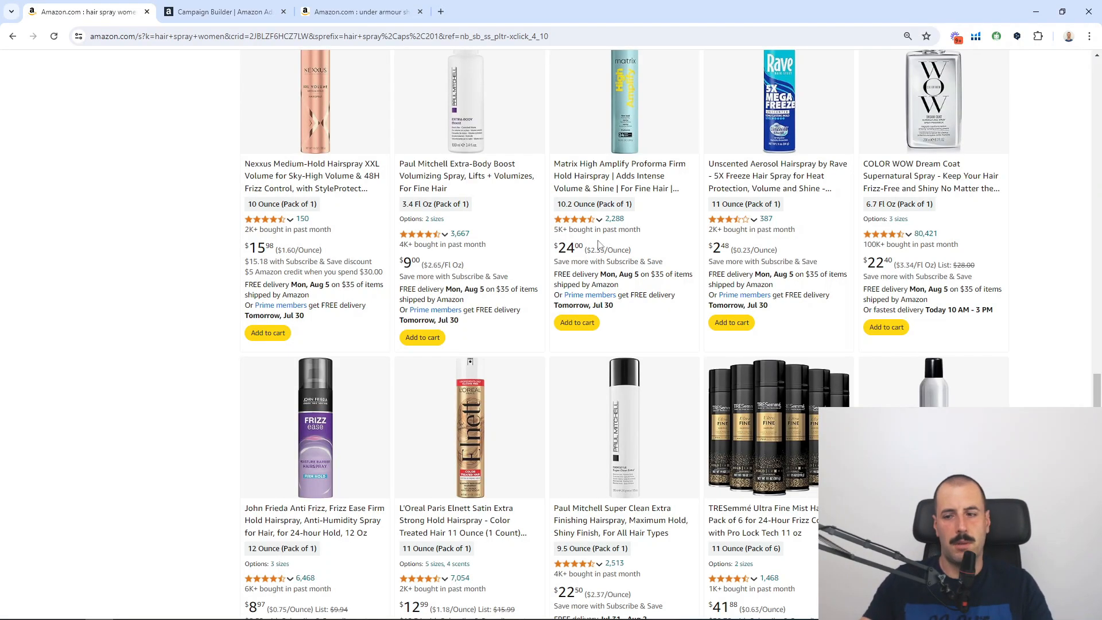
key("Home")
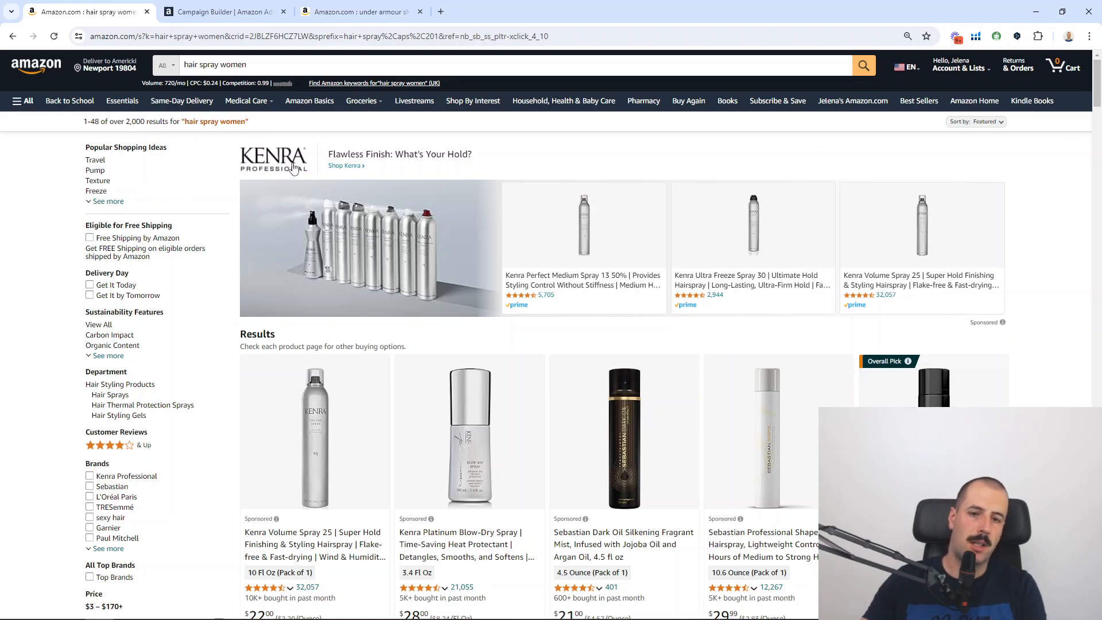
left_click_drag(255, 67, 160, 55)
key("BackSpace")
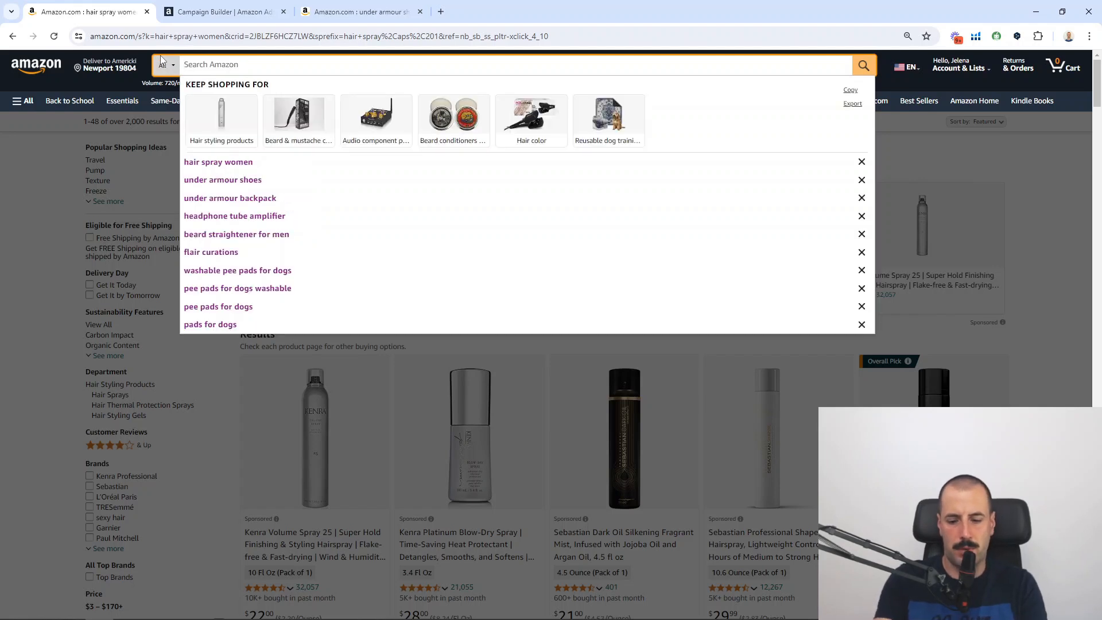
type("kenra")
key("Return")
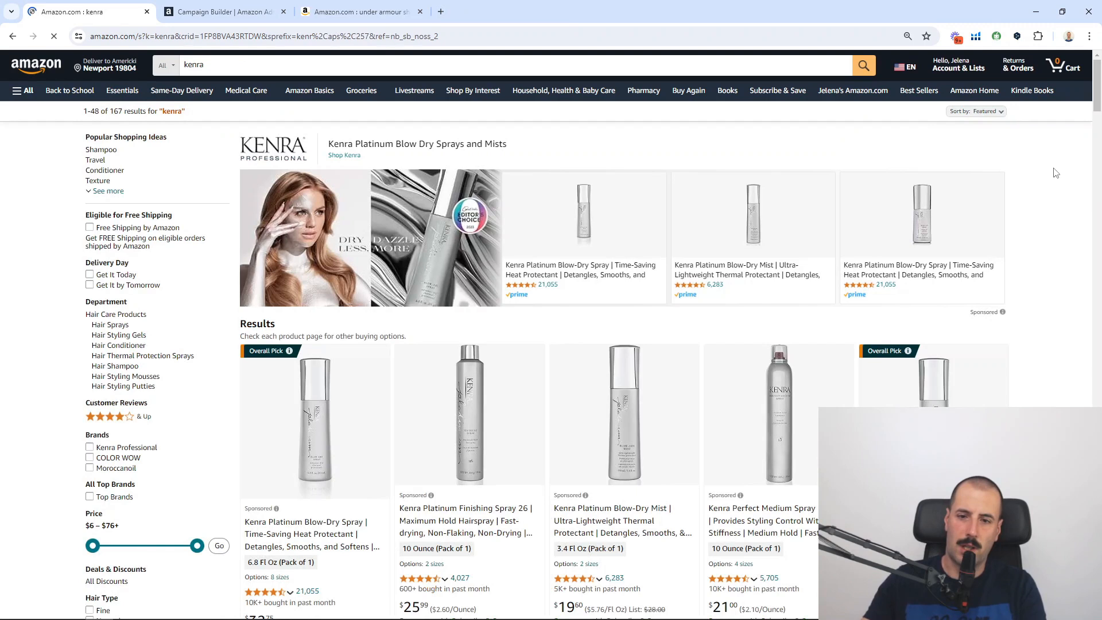